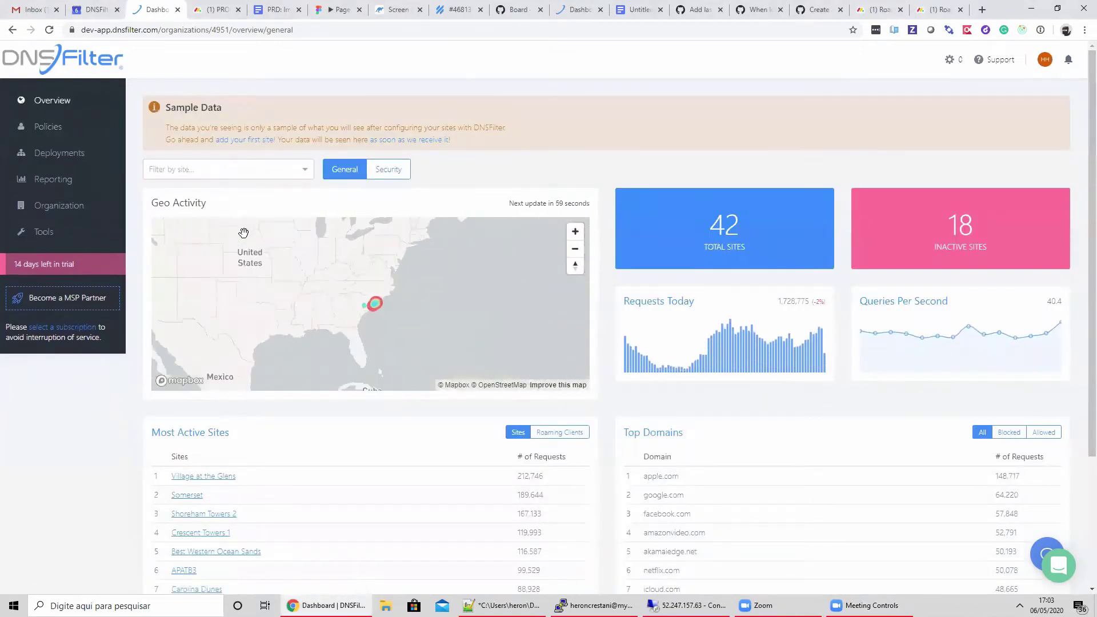
Browse the Deployments pages (Collections, Sync Tools), ending on the empty Users page.
{"action": "left_click", "coordinate": [87, 154]}
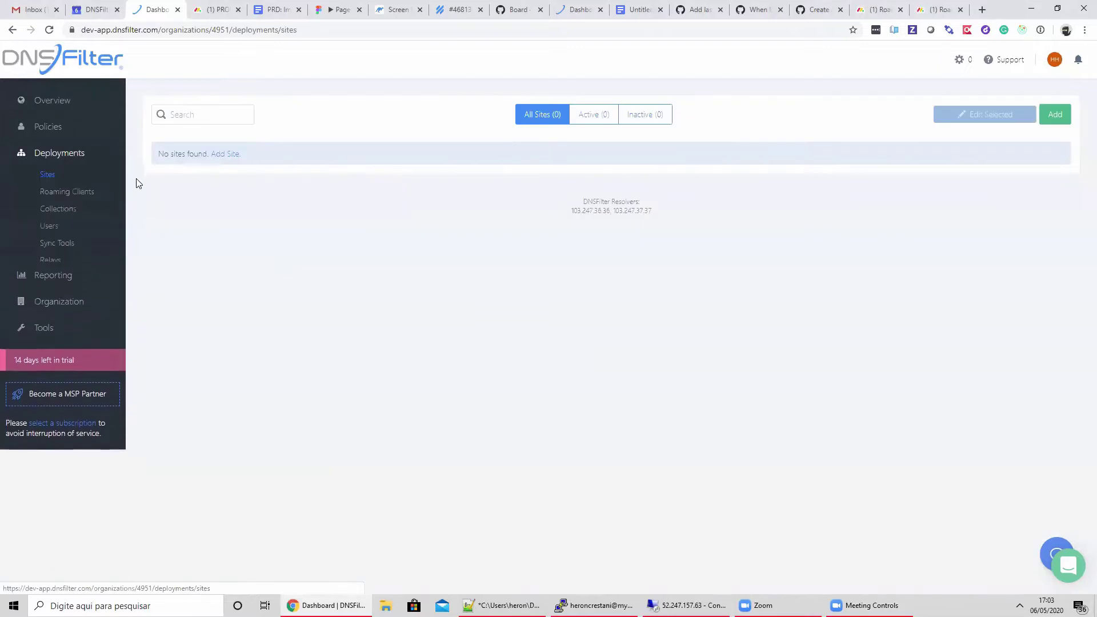
{"action": "left_click", "coordinate": [74, 208]}
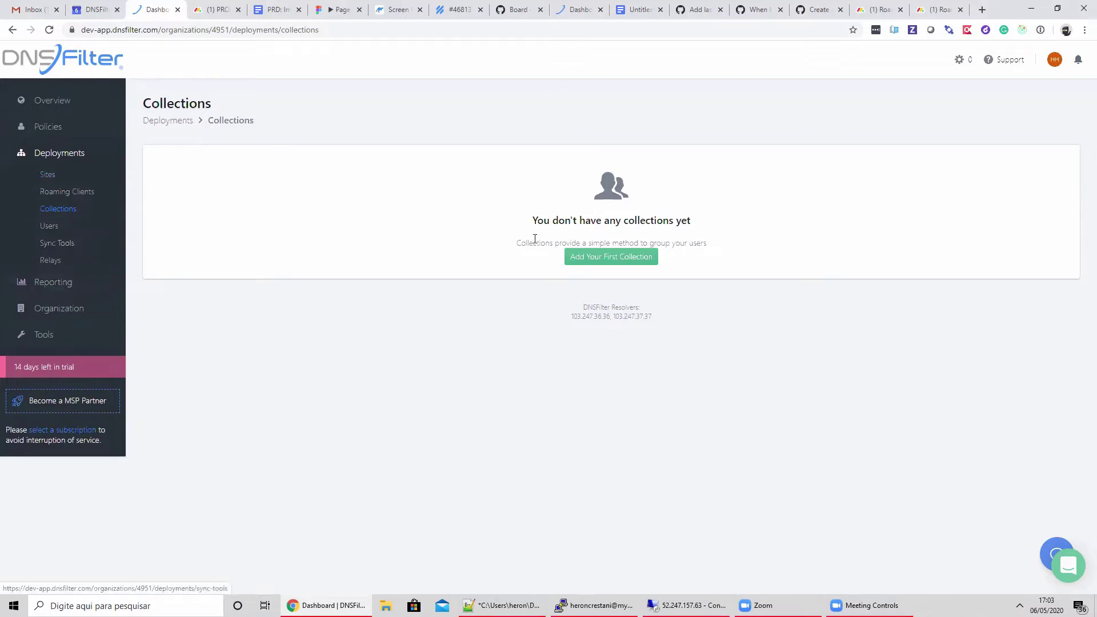
{"action": "left_click", "coordinate": [60, 244]}
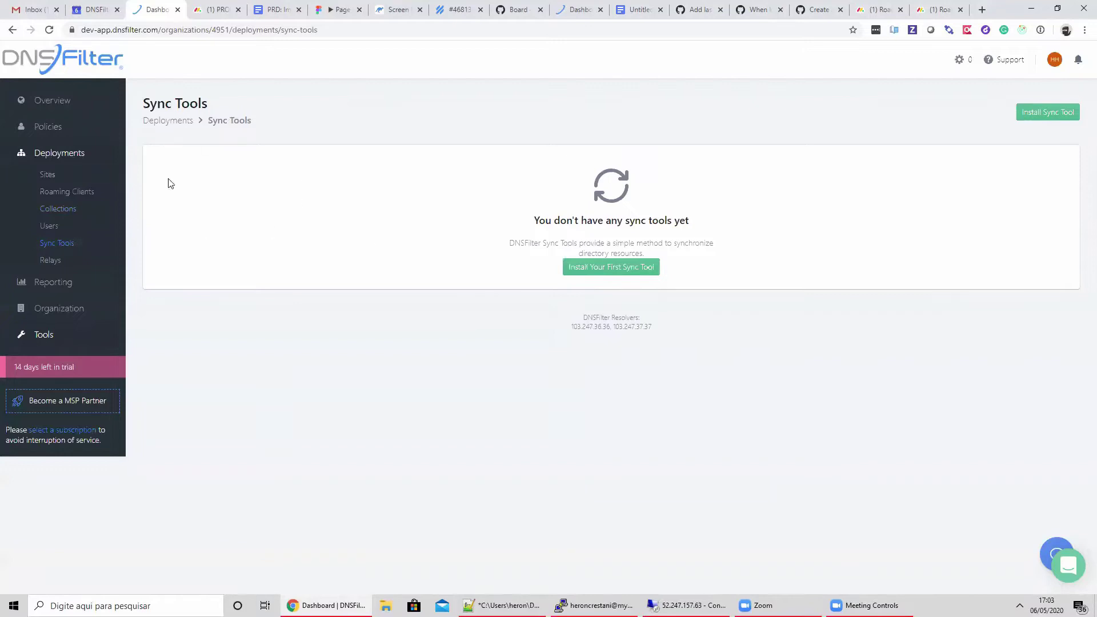
{"action": "left_click", "coordinate": [79, 232]}
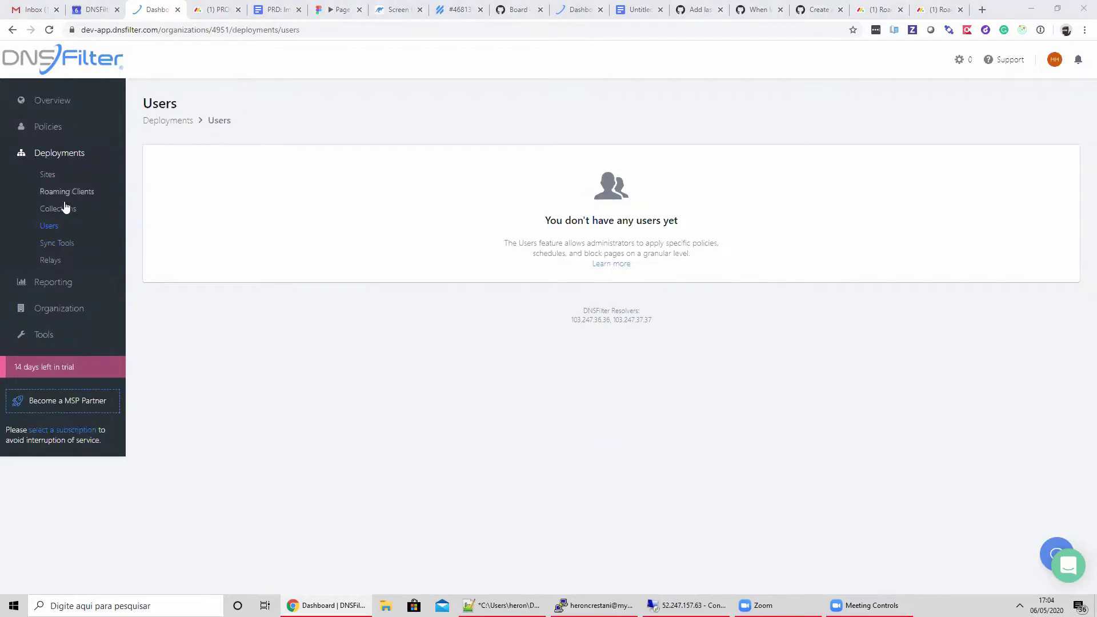
Create a sync tool named 'First sync tool'.
{"action": "left_click", "coordinate": [71, 244]}
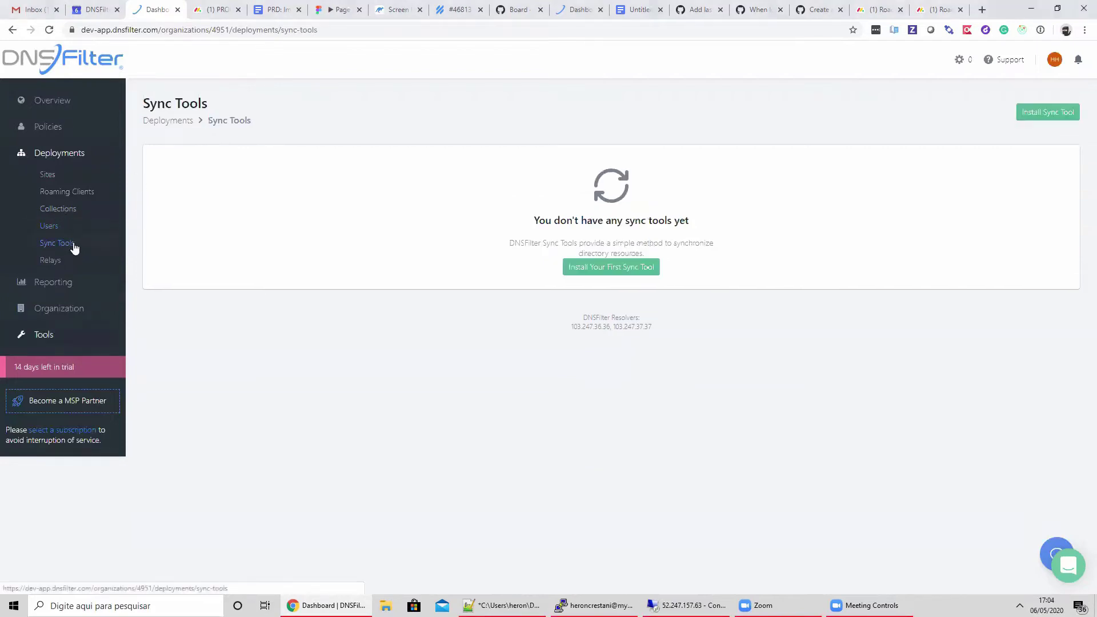
{"action": "left_click", "coordinate": [602, 271]}
{"action": "type", "text": "F"}
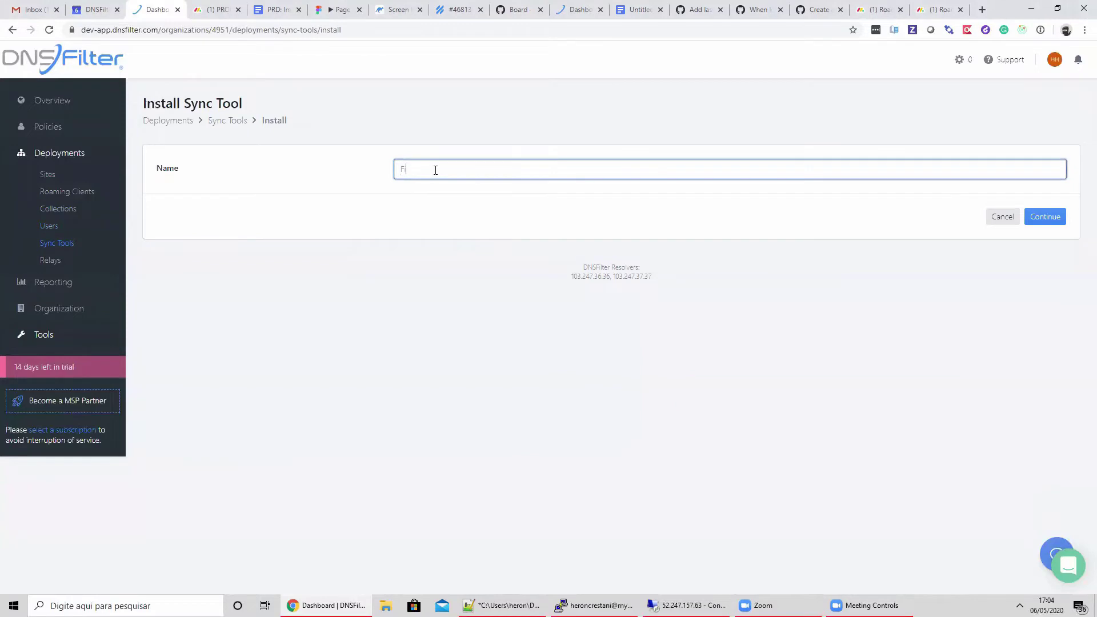
{"action": "type", "text": "irst sync tool"}
{"action": "left_click", "coordinate": [1043, 217]}
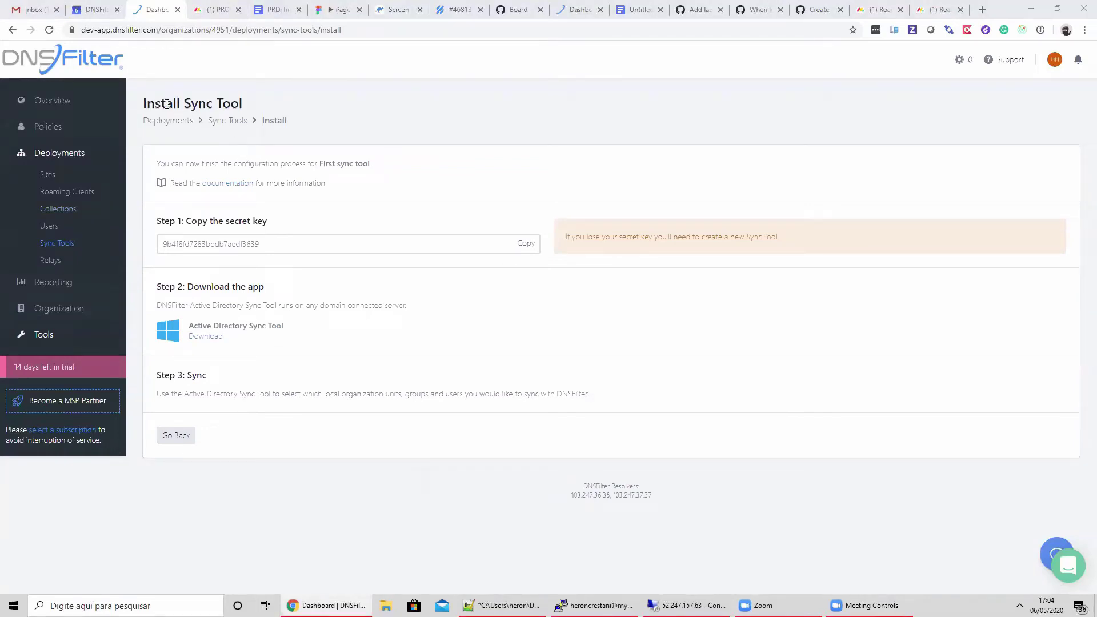
Reopen First sync tool from the list, cancel its edit form, and request its deletion.
{"action": "left_click_drag", "start_coordinate": [139, 104], "coordinate": [267, 106]}
{"action": "left_click", "coordinate": [267, 108]}
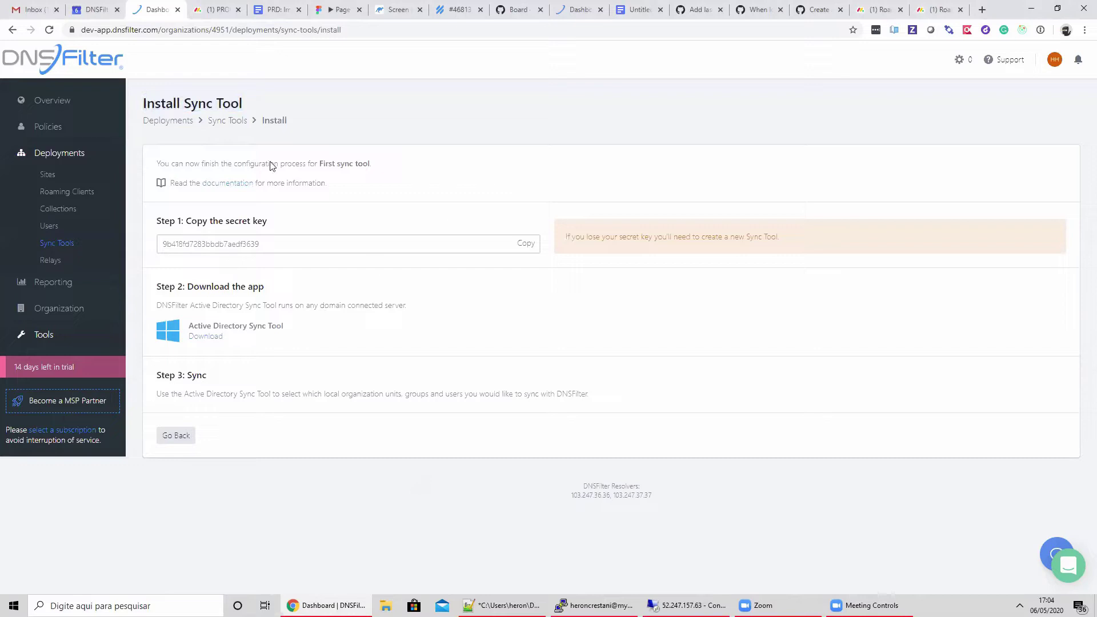
{"action": "left_click", "coordinate": [176, 436]}
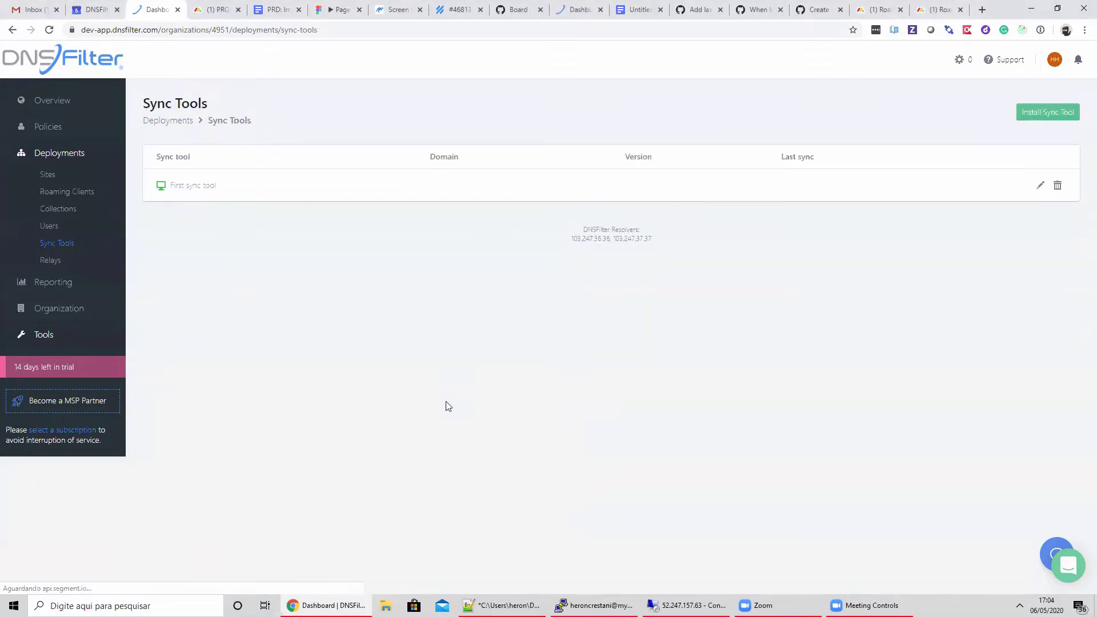
{"action": "left_click", "coordinate": [198, 186]}
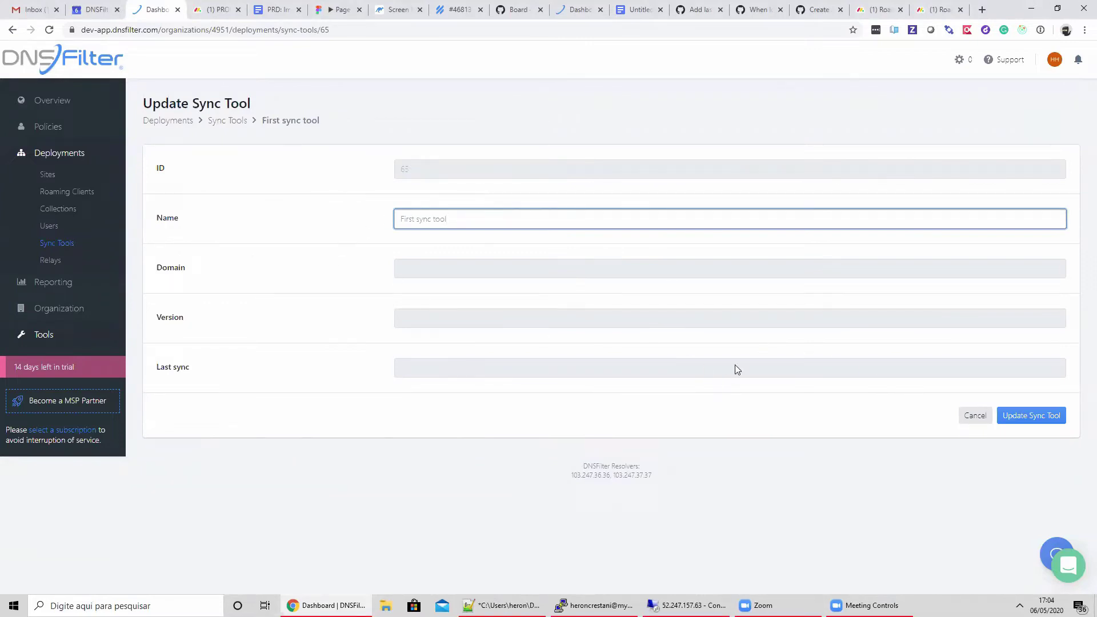
{"action": "left_click", "coordinate": [969, 426]}
{"action": "left_click", "coordinate": [1058, 185]}
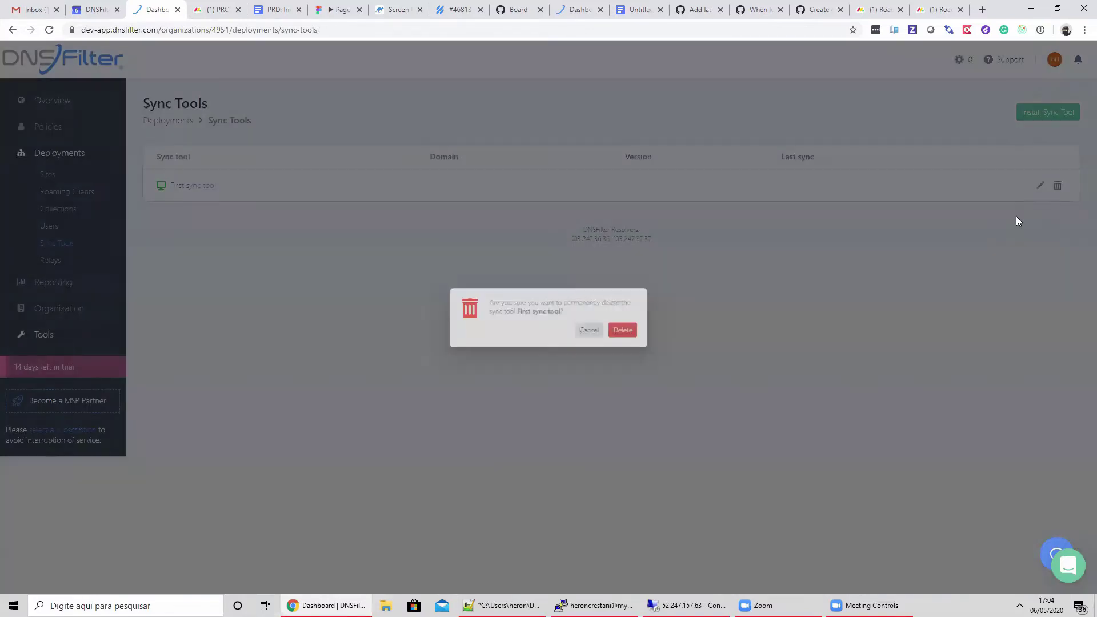
Confirm deleting First sync tool, then create sync tool 'Test' and copy its secret key.
{"action": "left_click", "coordinate": [633, 331]}
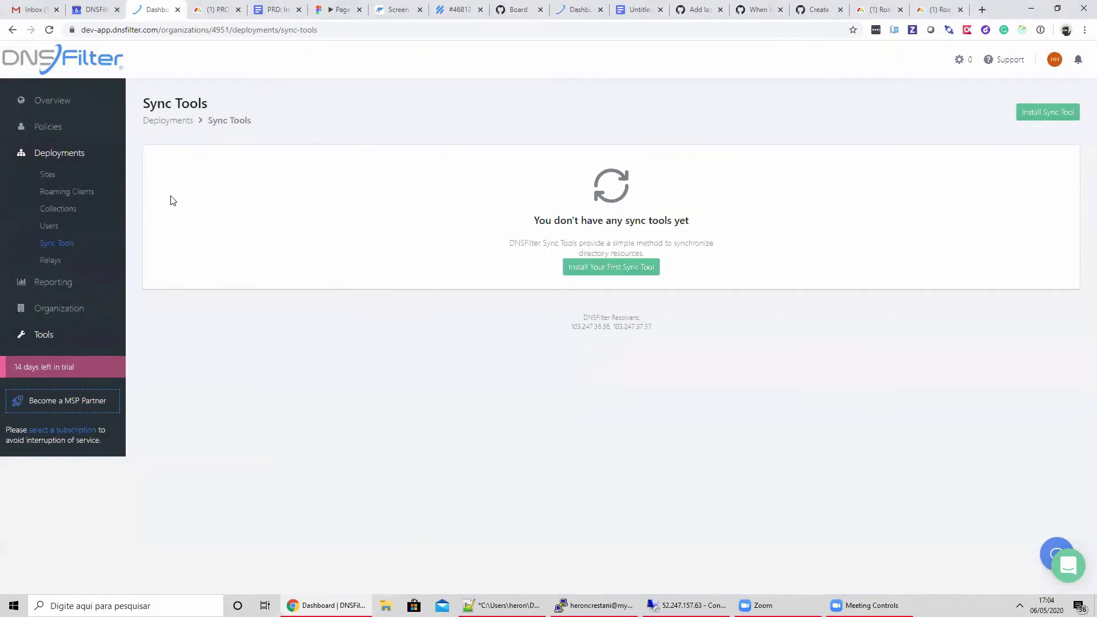
{"action": "left_click", "coordinate": [600, 267]}
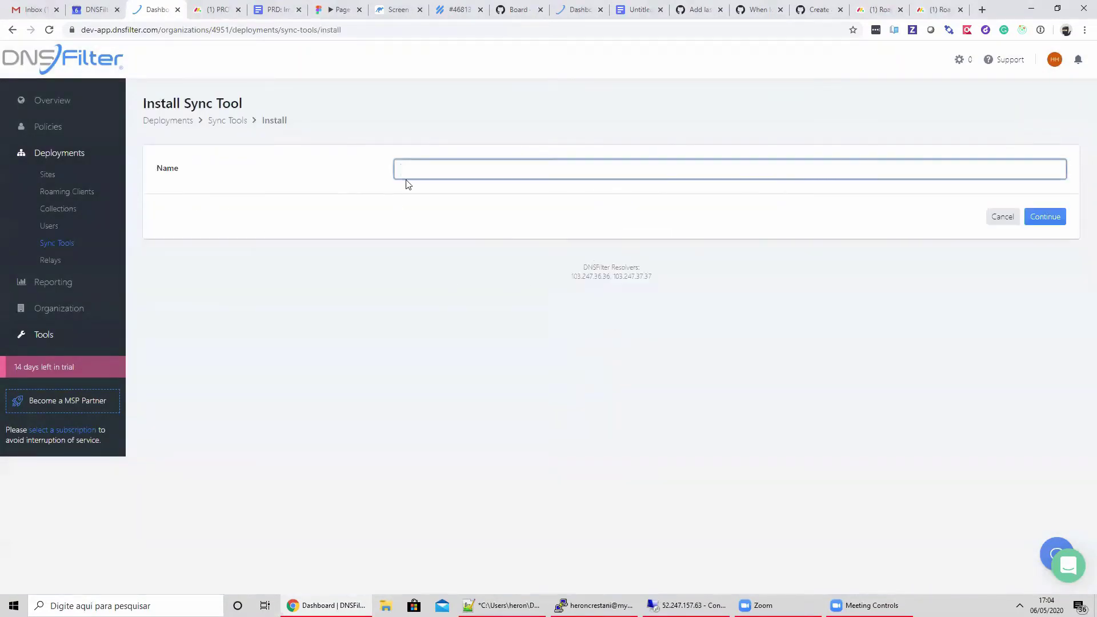
{"action": "left_click", "coordinate": [1045, 216]}
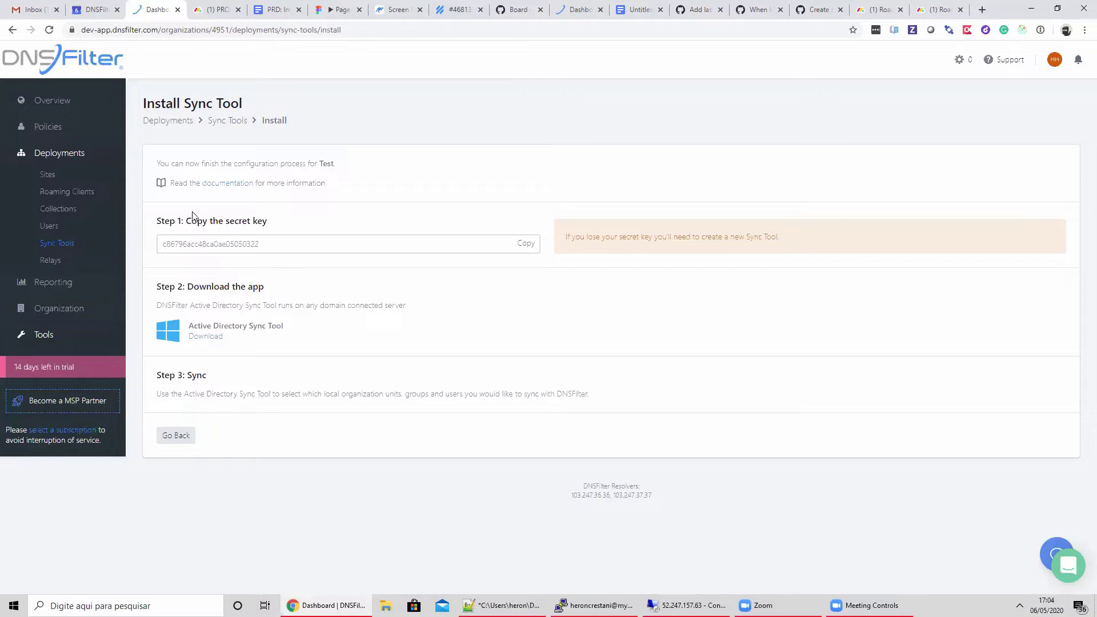
{"action": "left_click", "coordinate": [525, 244]}
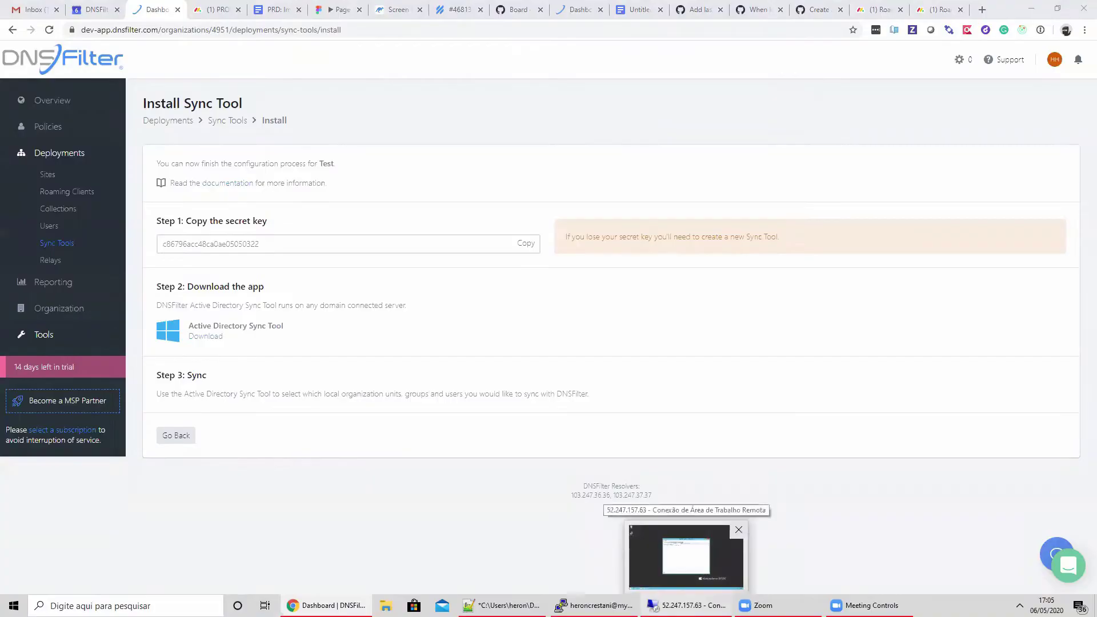
On the remote server, paste the Test secret key over the configurator's old key.
{"action": "left_click", "coordinate": [686, 605]}
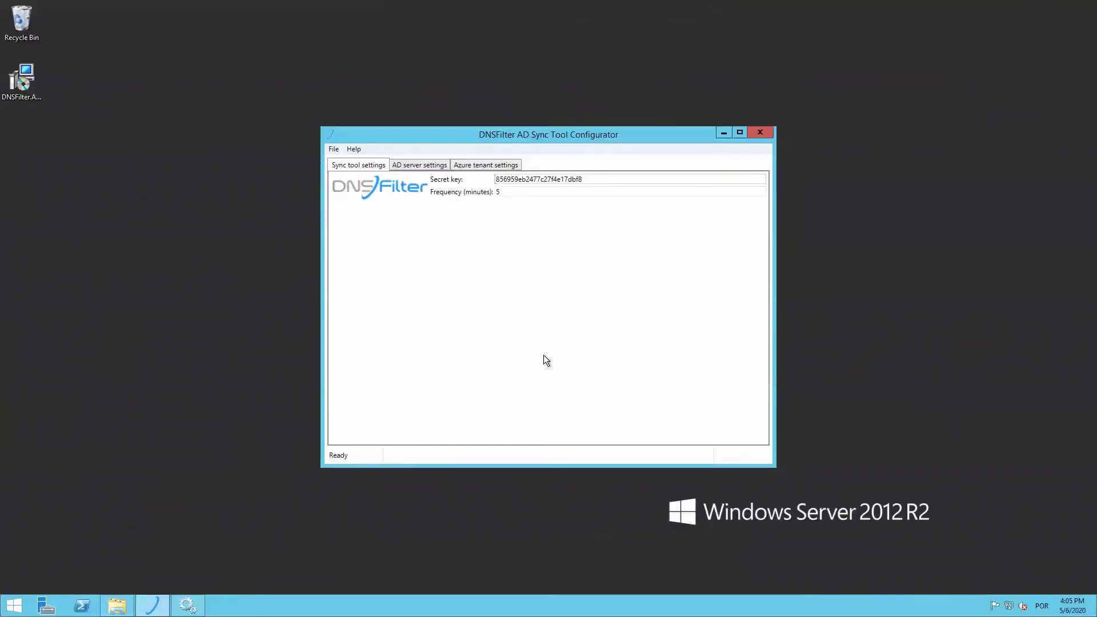
{"action": "double_click", "coordinate": [519, 192]}
{"action": "key", "text": "ctrl+v"}
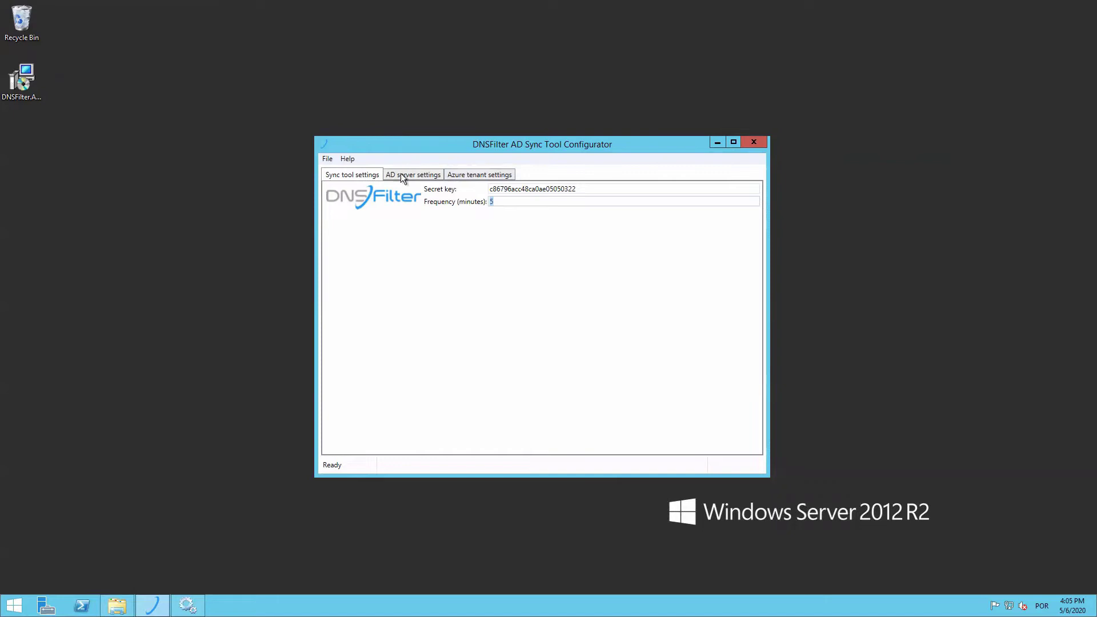
Remove and re-add server AZDC01.dnsfilter.int, then turn off TLS to use port 389 after the failed load.
{"action": "left_click", "coordinate": [401, 176]}
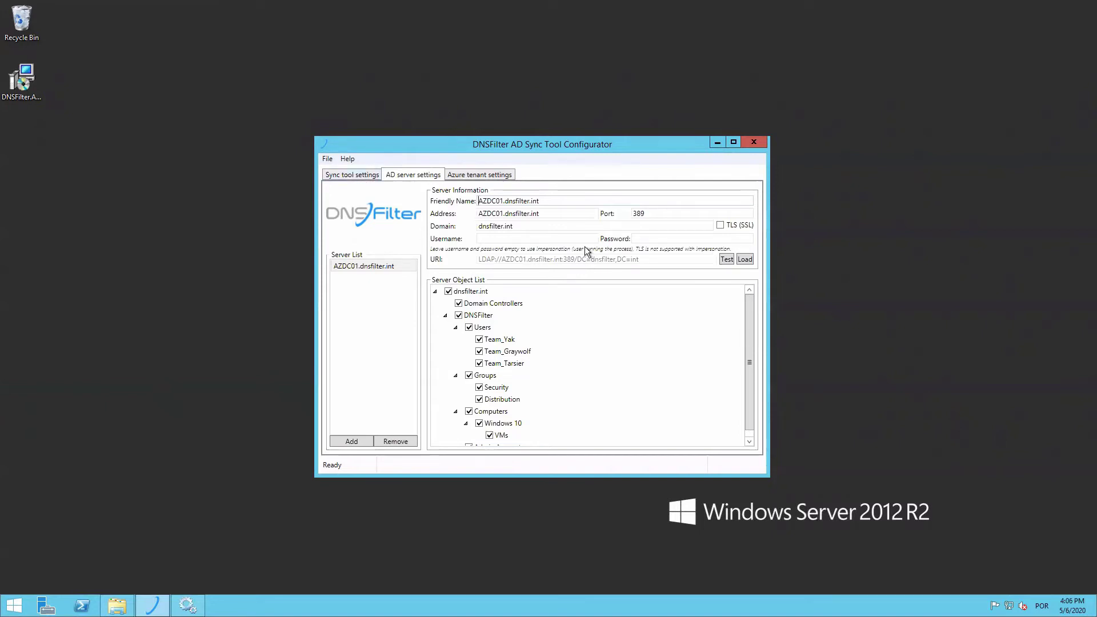
{"action": "left_click", "coordinate": [395, 442]}
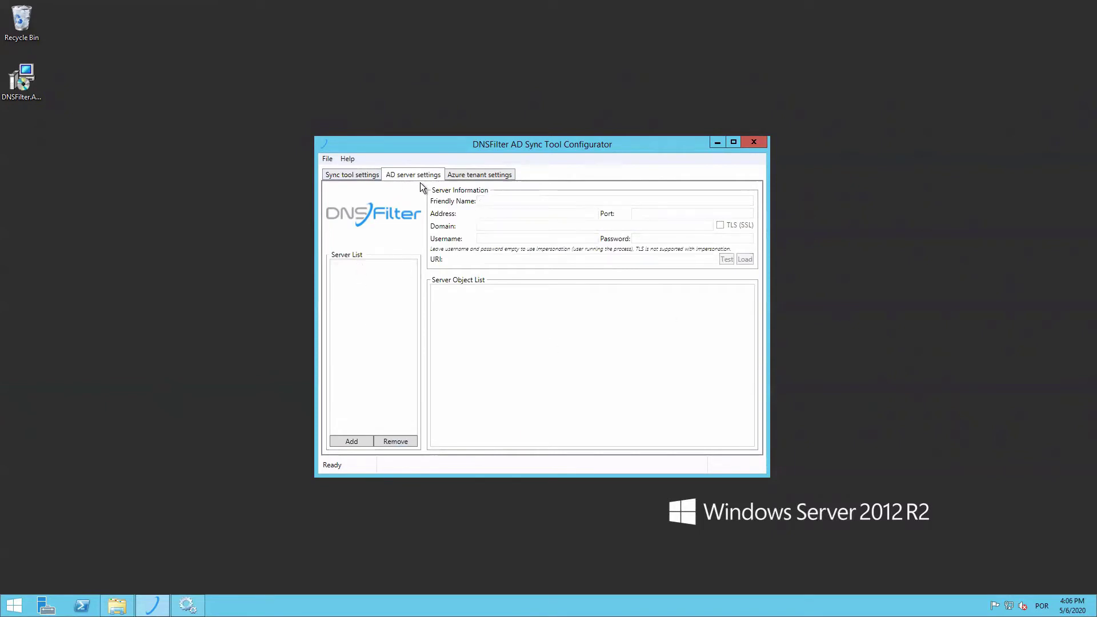
{"action": "left_click", "coordinate": [352, 442]}
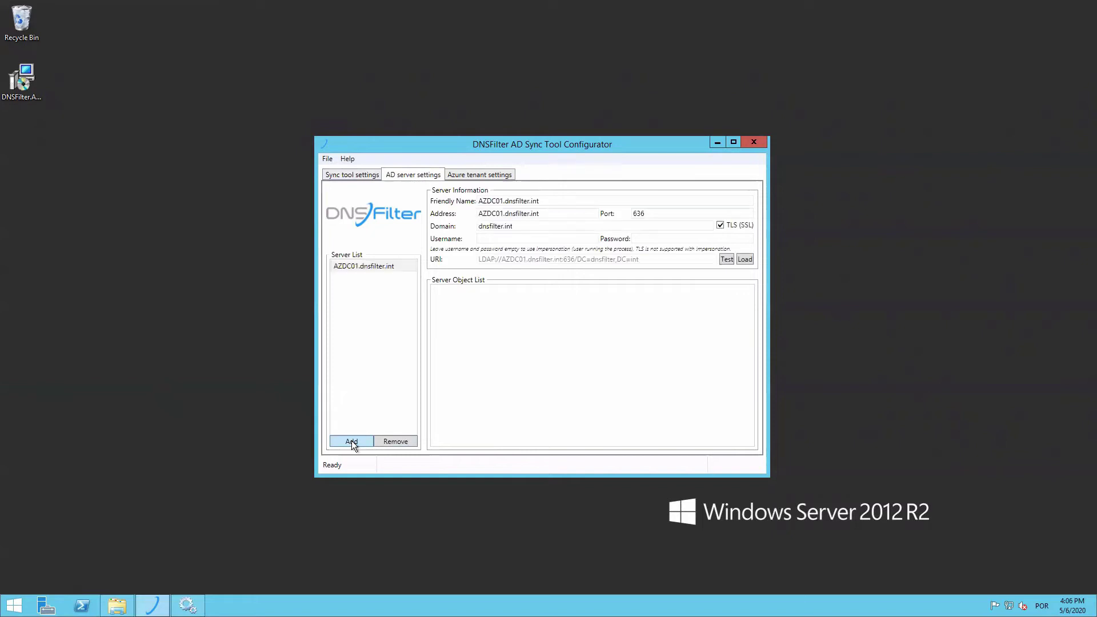
{"action": "left_click", "coordinate": [372, 266]}
{"action": "left_click", "coordinate": [745, 259]}
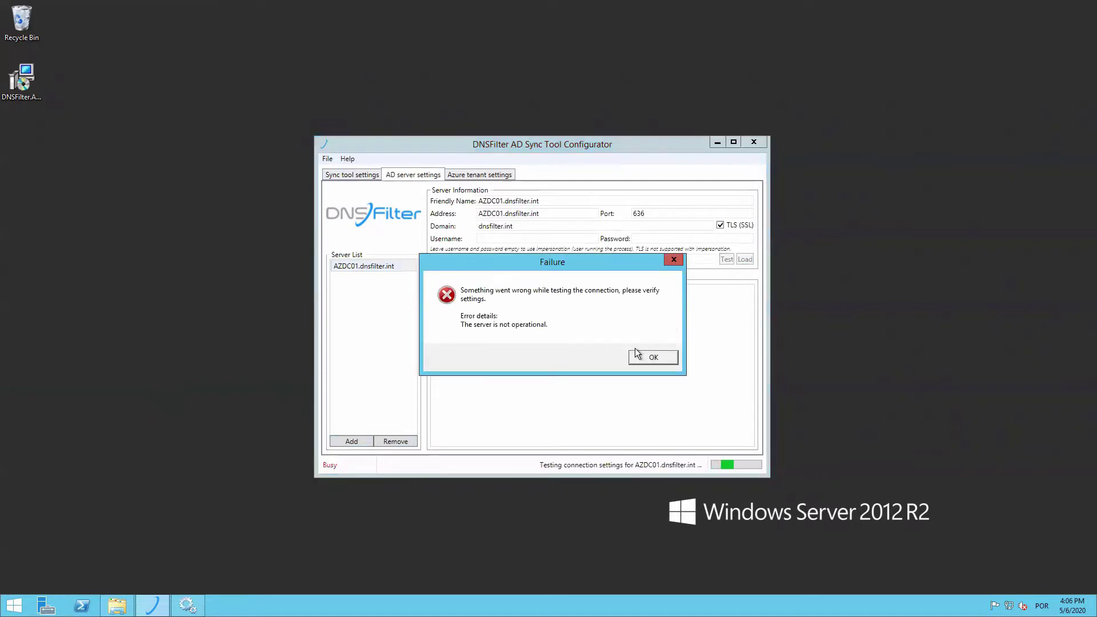
{"action": "left_click", "coordinate": [646, 358]}
{"action": "left_click", "coordinate": [721, 226]}
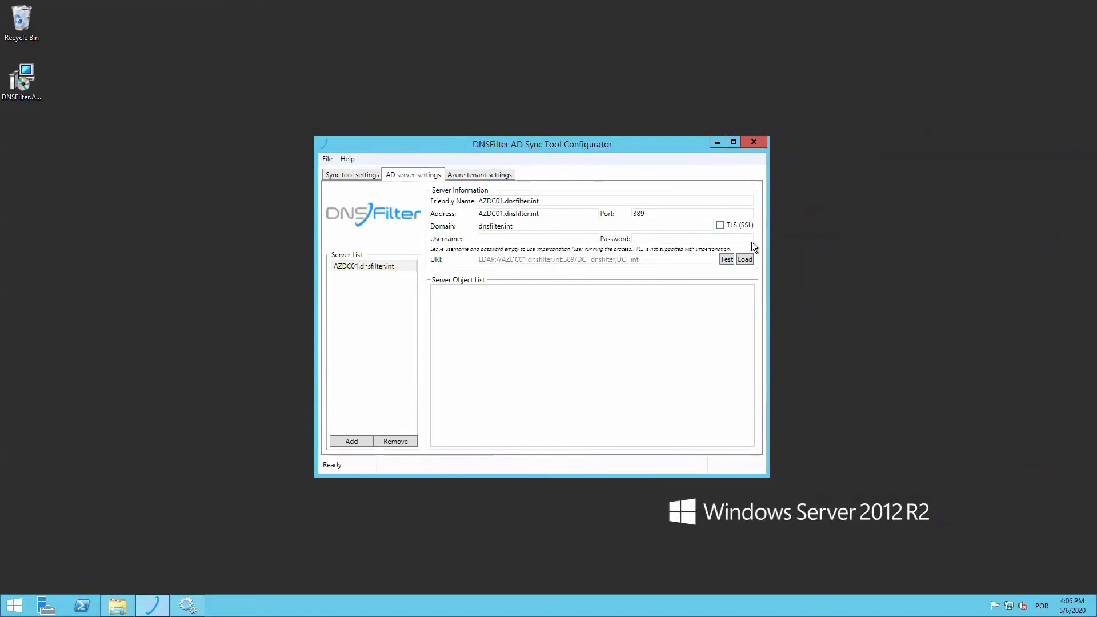
Load the dnsfilter.int tree, check it to sync all its OUs, and save the configuration file.
{"action": "left_click", "coordinate": [746, 259]}
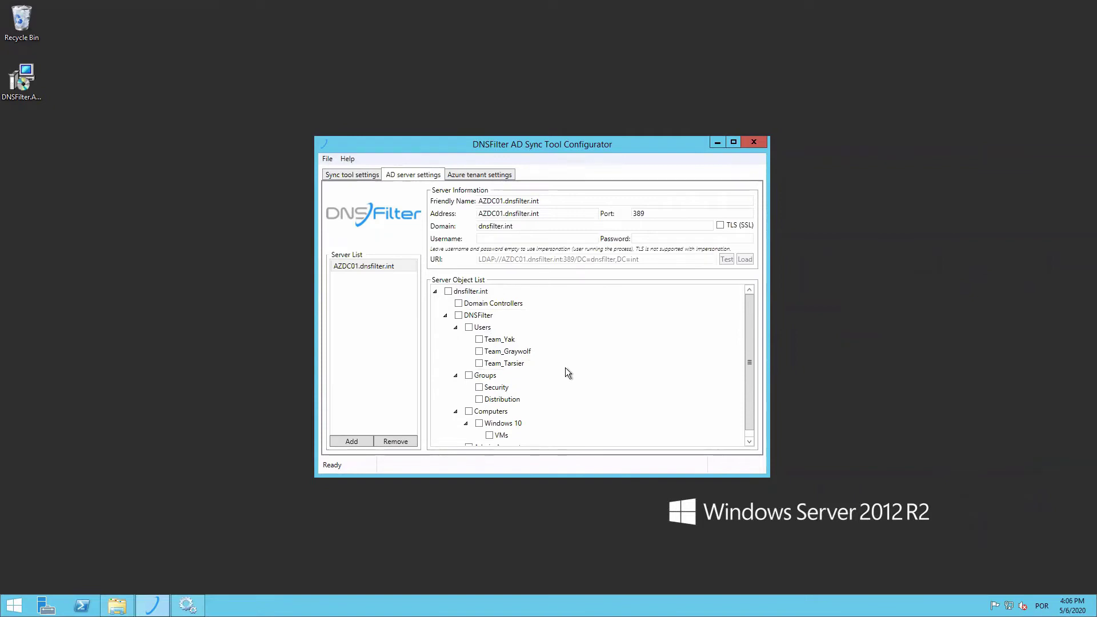
{"action": "left_click", "coordinate": [449, 292]}
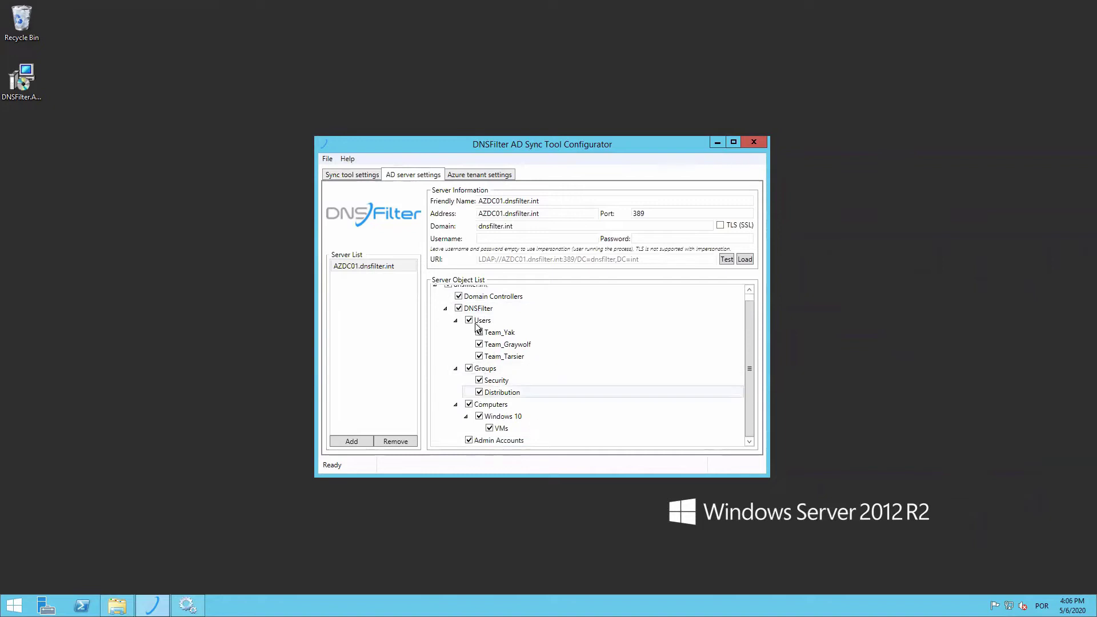
{"action": "left_click", "coordinate": [327, 159]}
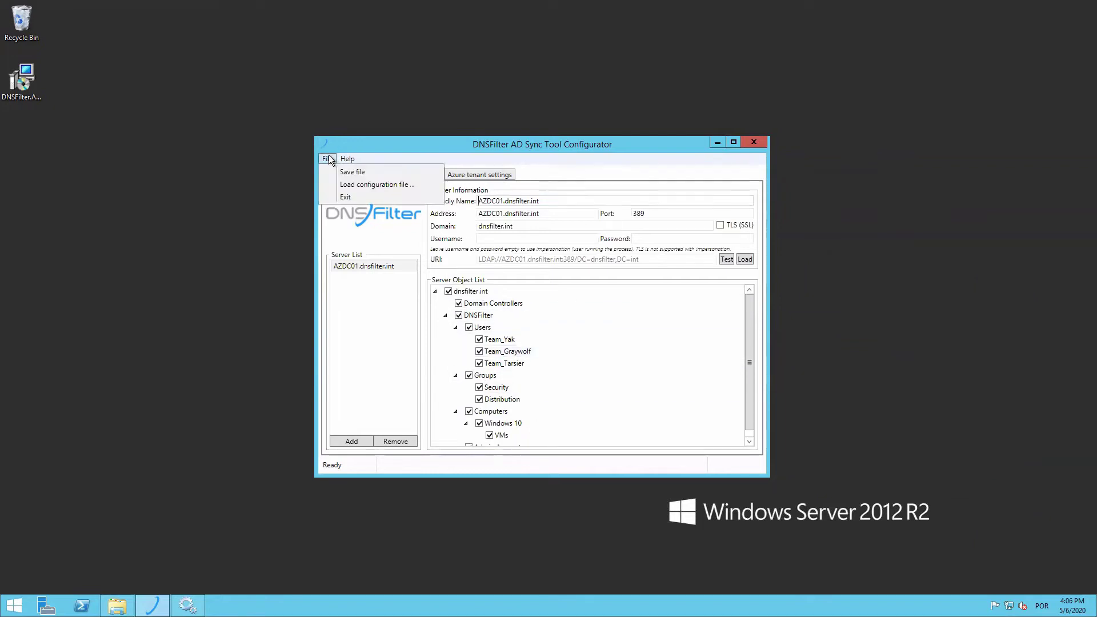
{"action": "left_click", "coordinate": [349, 170]}
{"action": "left_click", "coordinate": [327, 159]}
{"action": "left_click", "coordinate": [347, 174]}
{"action": "left_click", "coordinate": [327, 160]}
{"action": "left_click", "coordinate": [346, 171]}
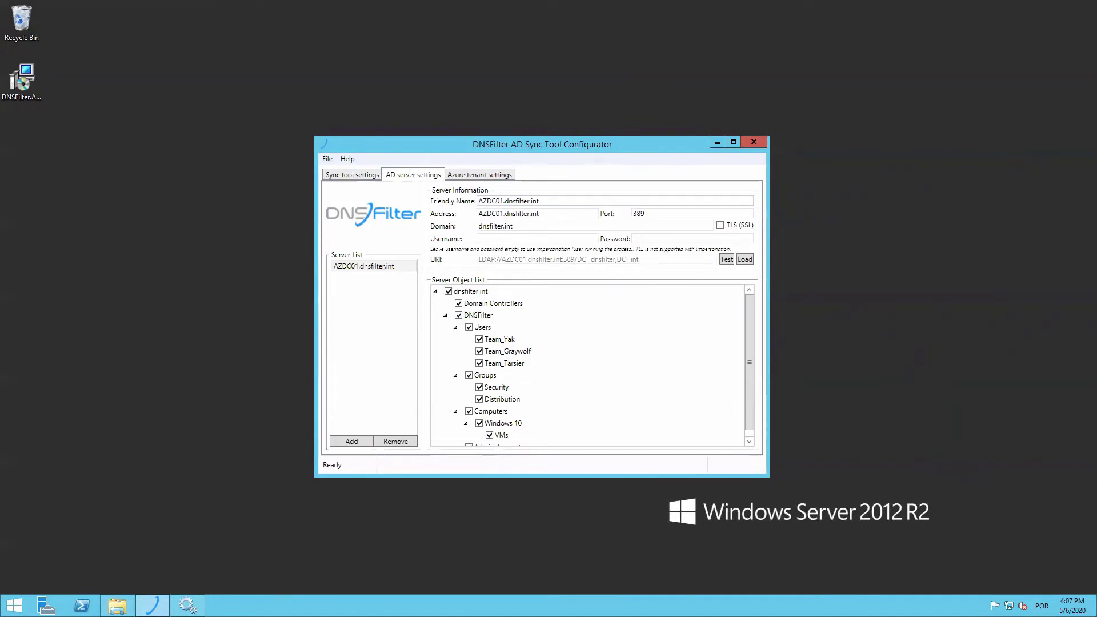
Restart the DNSFilter AD Sync Tool service in Services and bring back the configurator.
{"action": "left_click", "coordinate": [187, 605]}
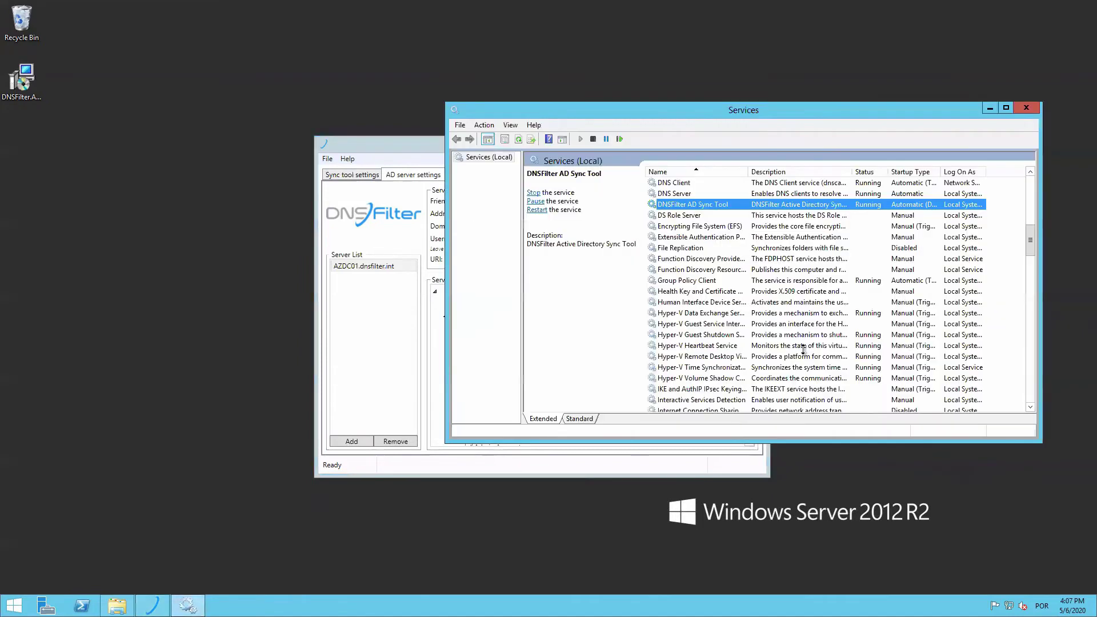
{"action": "right_click", "coordinate": [701, 204]}
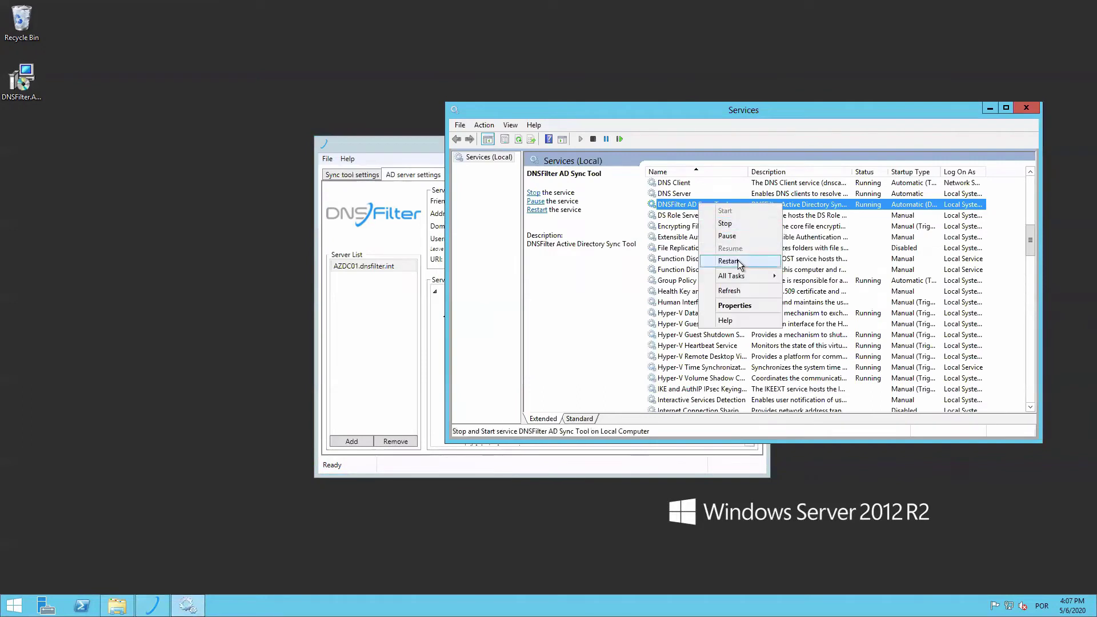
{"action": "left_click", "coordinate": [737, 260]}
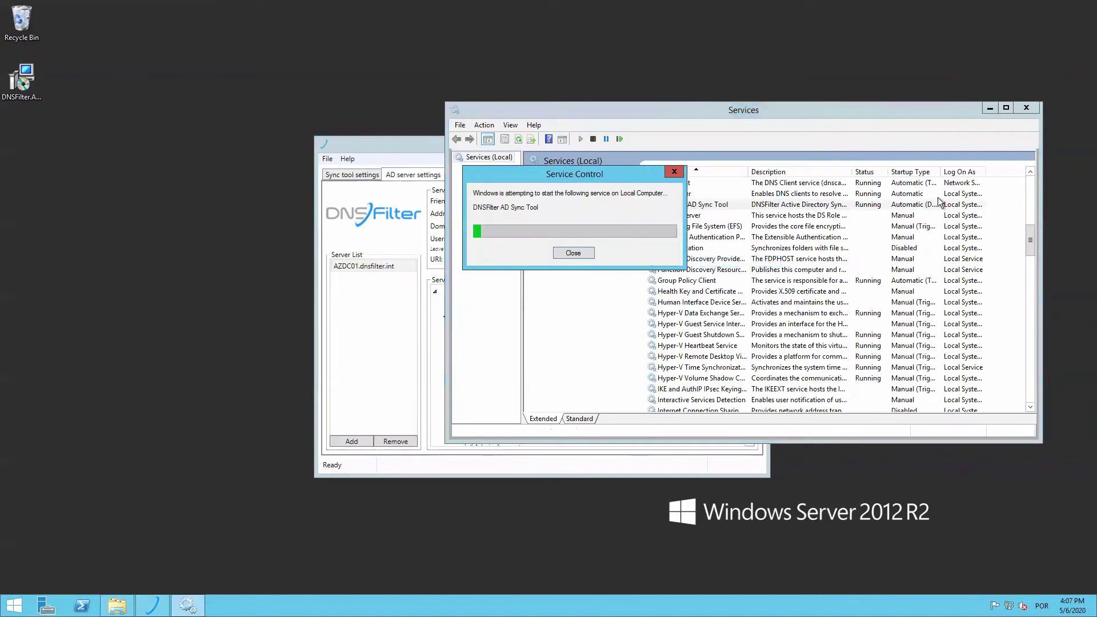
{"action": "left_click", "coordinate": [987, 108]}
{"action": "left_click_drag", "start_coordinate": [584, 128], "coordinate": [582, 118]}
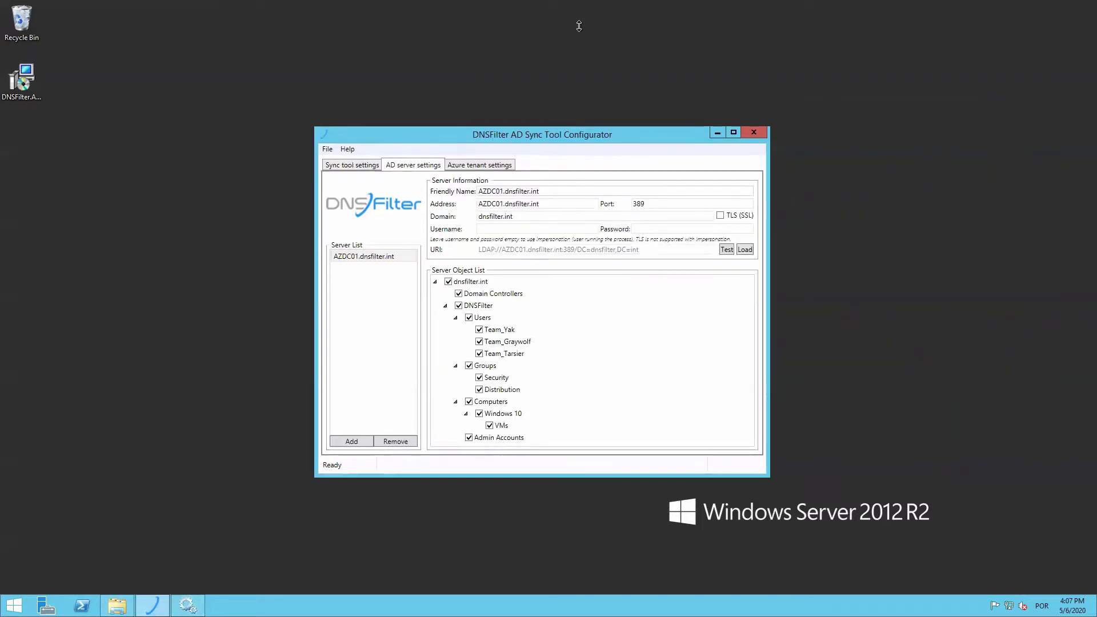
Add a new Azure tenant entry 'New Server', leaving Tenant ID and Client Secret blank.
{"action": "mouse_move", "coordinate": [581, 8]}
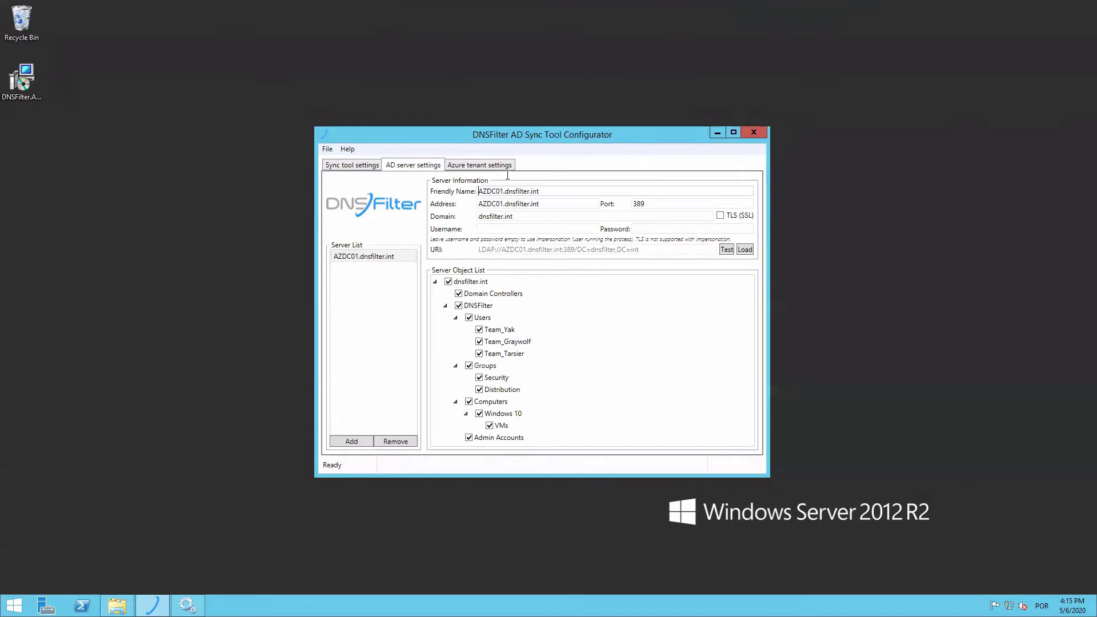
{"action": "left_click", "coordinate": [494, 166]}
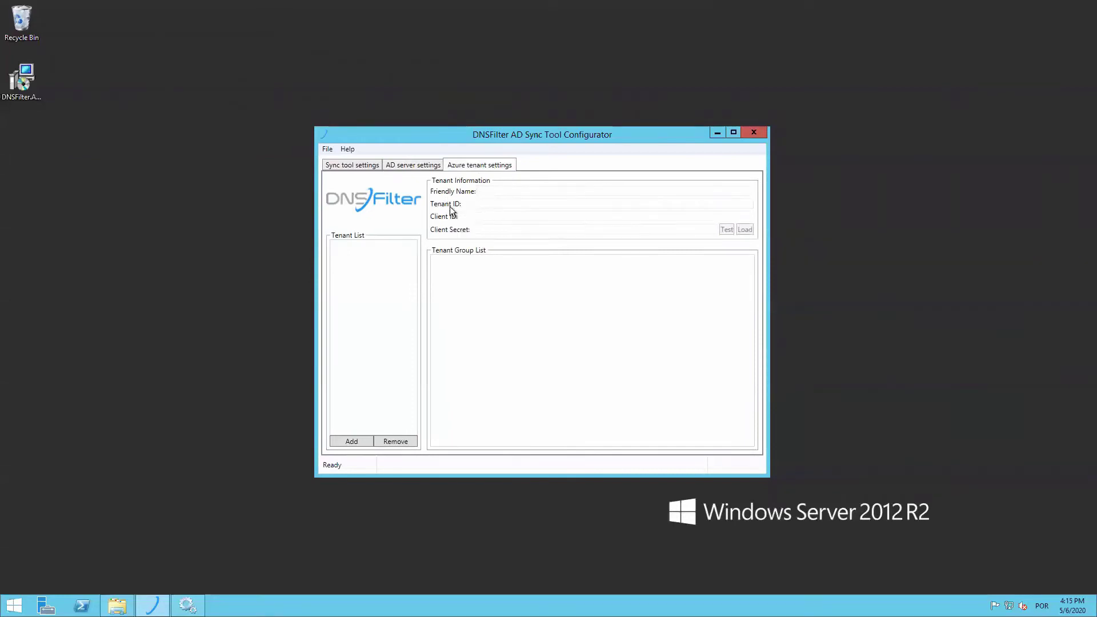
{"action": "left_click", "coordinate": [352, 442]}
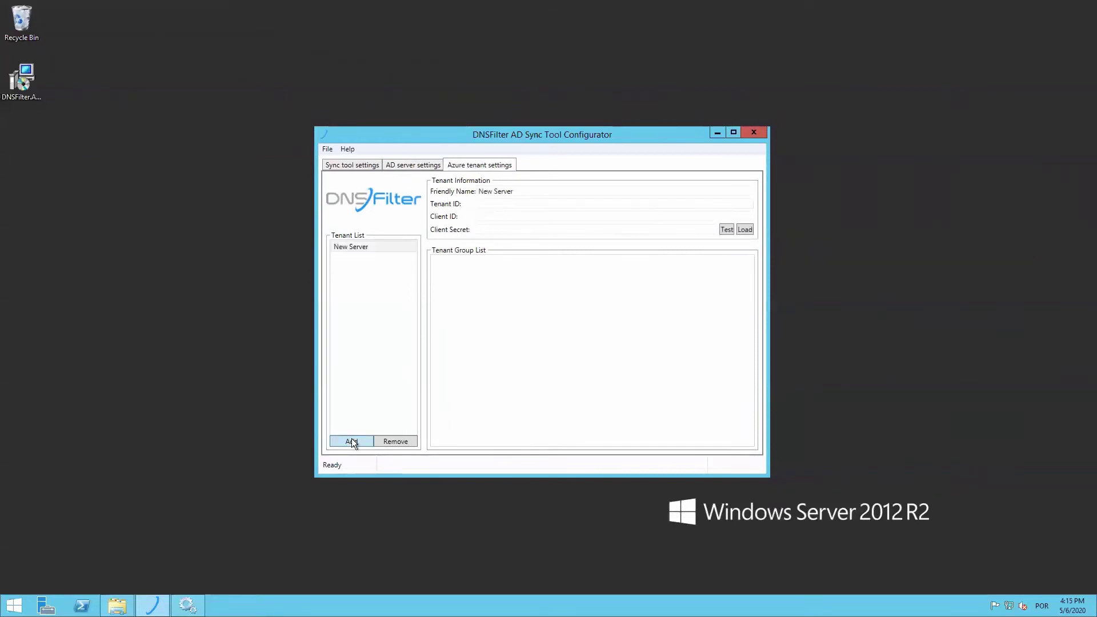
{"action": "left_click", "coordinate": [498, 203]}
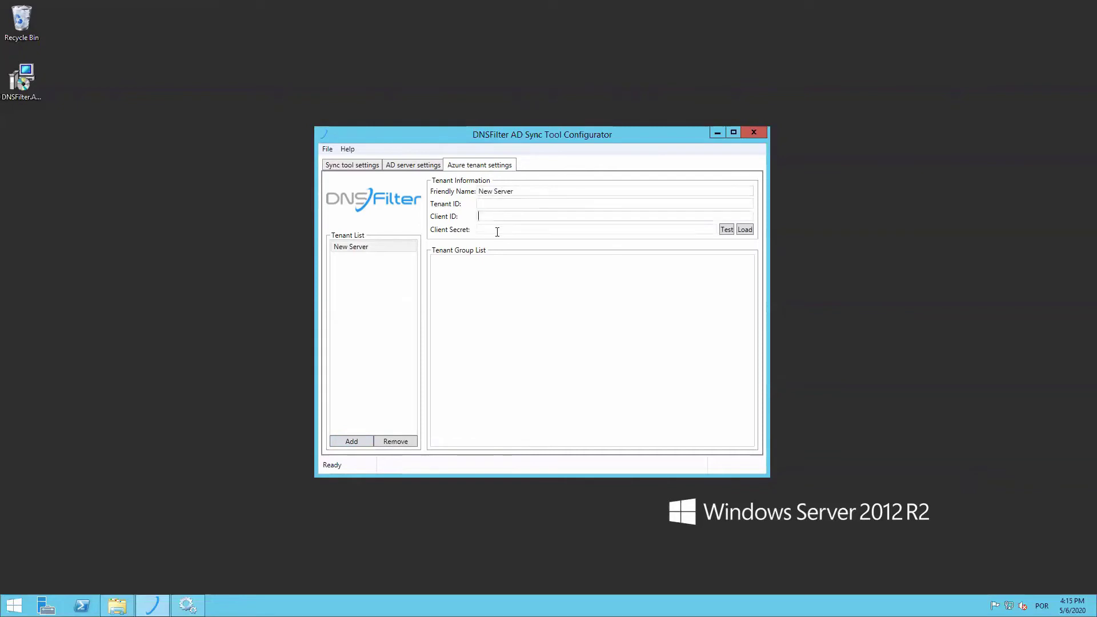
{"action": "left_click", "coordinate": [497, 231]}
Return to the local dashboard's Sync Tools list.
{"action": "mouse_move", "coordinate": [621, 8]}
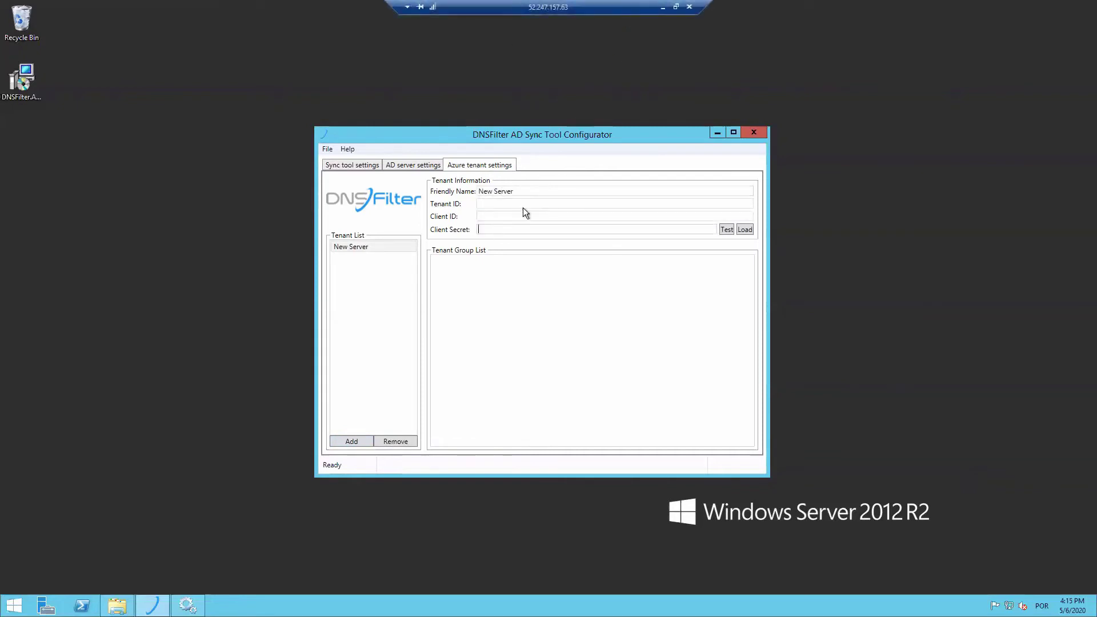
{"action": "left_click", "coordinate": [662, 7]}
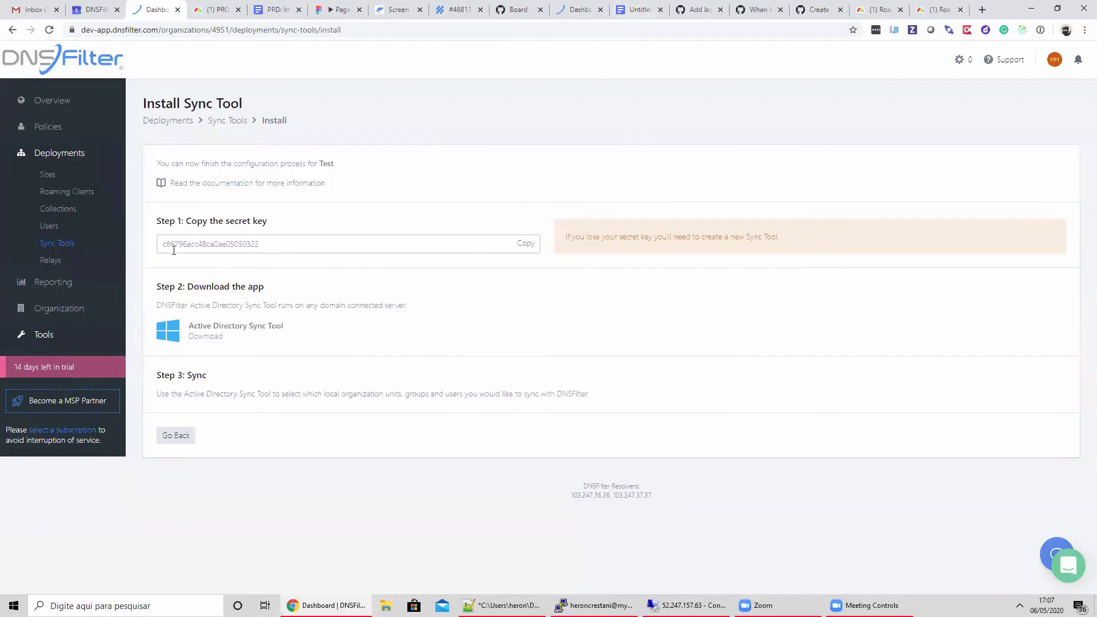
{"action": "left_click", "coordinate": [75, 246]}
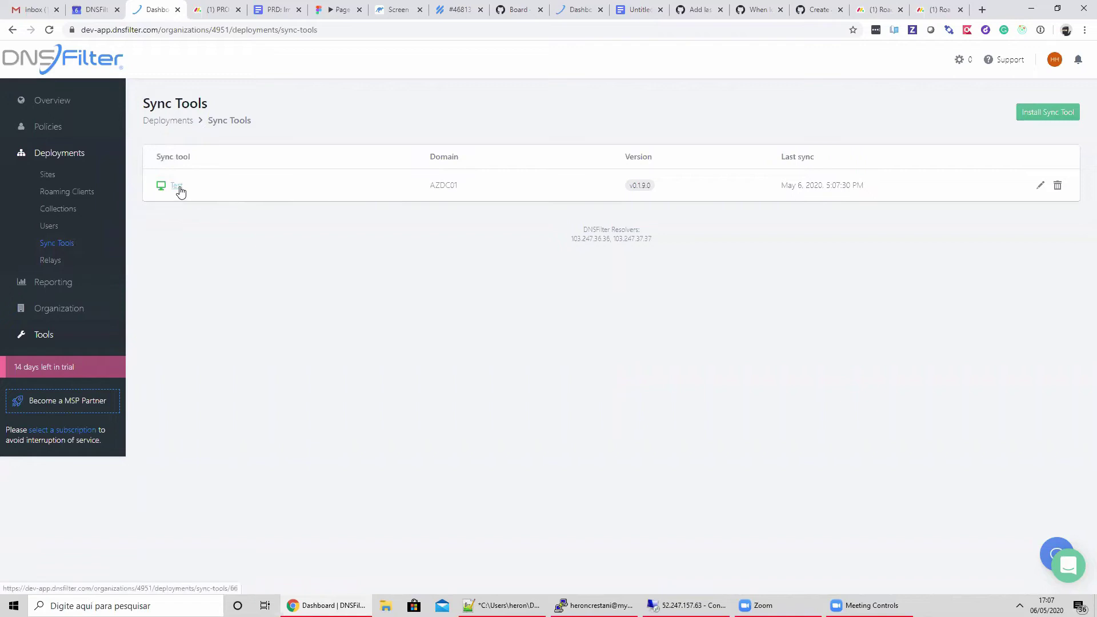
Check the Test sync tool's AZDC01 domain, version and last sync date, then go to Collections.
{"action": "double_click", "coordinate": [437, 184]}
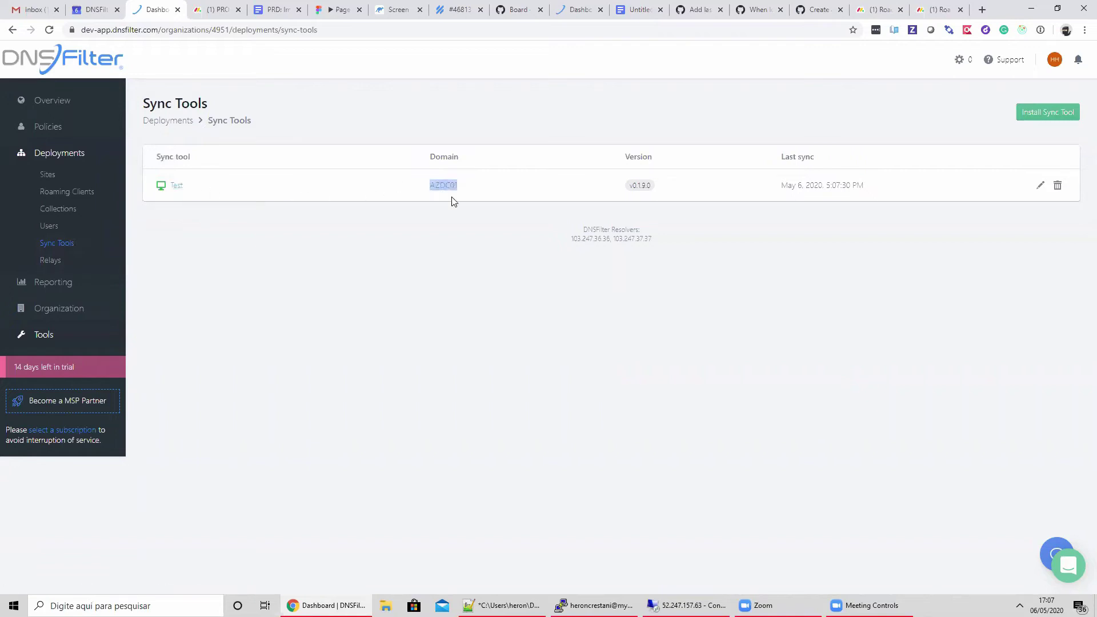
{"action": "double_click", "coordinate": [633, 183]}
{"action": "triple_click", "coordinate": [792, 184]}
{"action": "left_click", "coordinate": [789, 187]}
{"action": "left_click_drag", "start_coordinate": [781, 188], "coordinate": [898, 194]}
{"action": "left_click", "coordinate": [898, 194]}
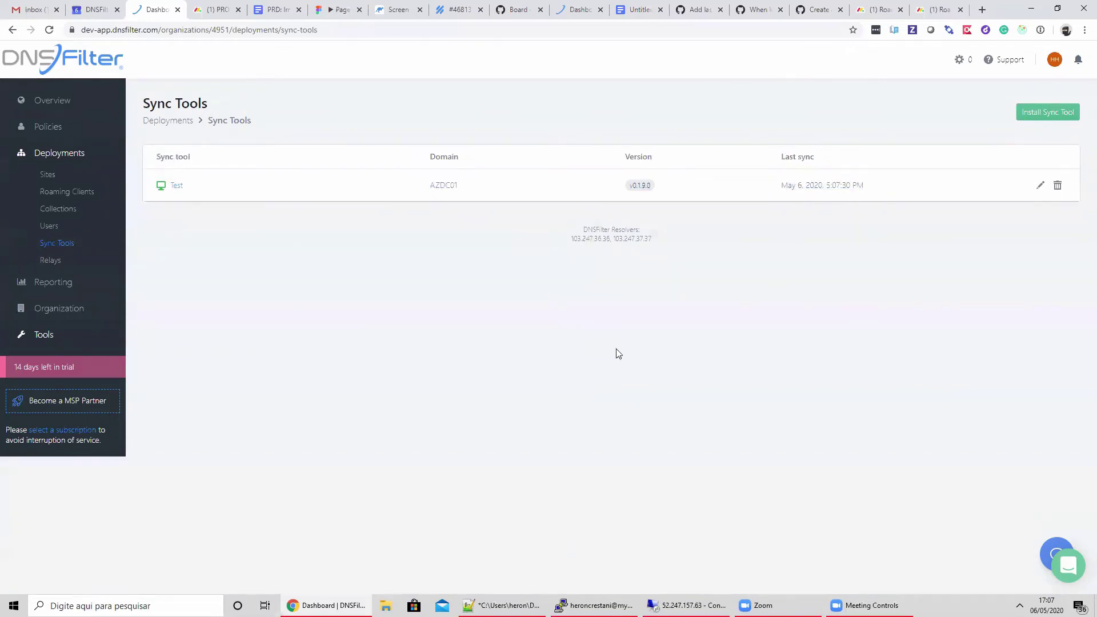
{"action": "left_click", "coordinate": [68, 216]}
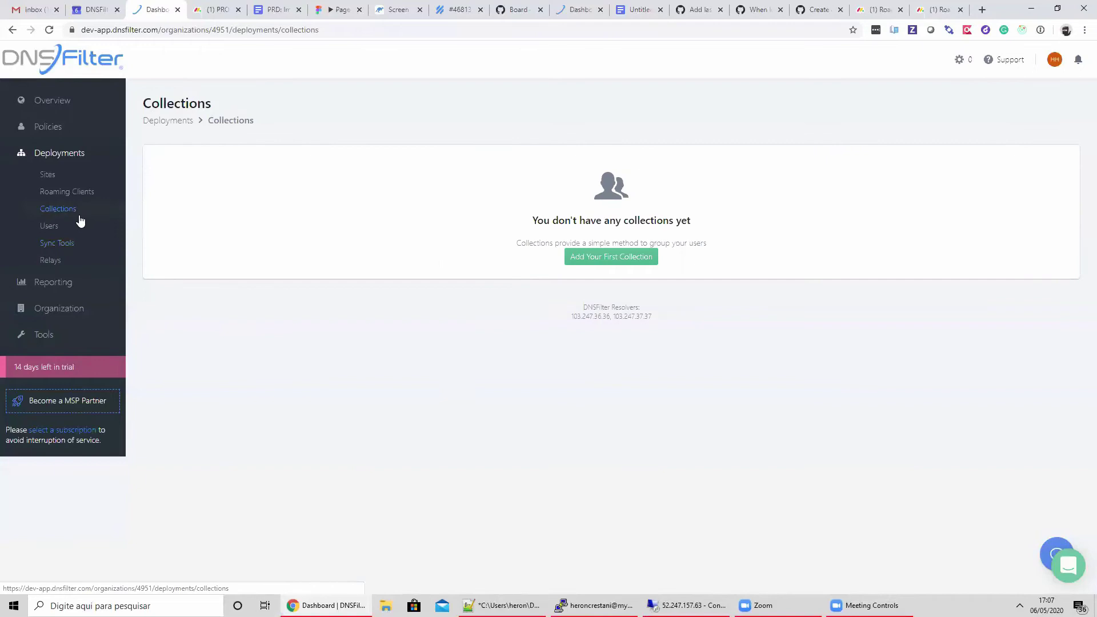
Begin adding the first collection from the empty Collections page.
{"action": "left_click", "coordinate": [601, 256]}
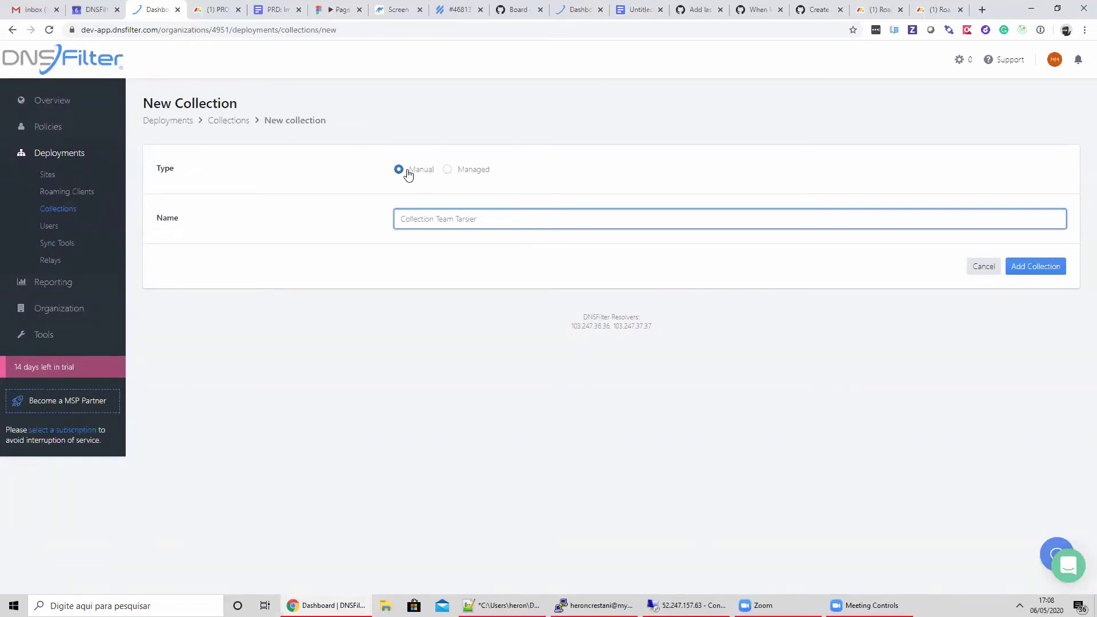
Make Collection Team Tarsier a Managed collection and add it.
{"action": "left_click", "coordinate": [462, 174]}
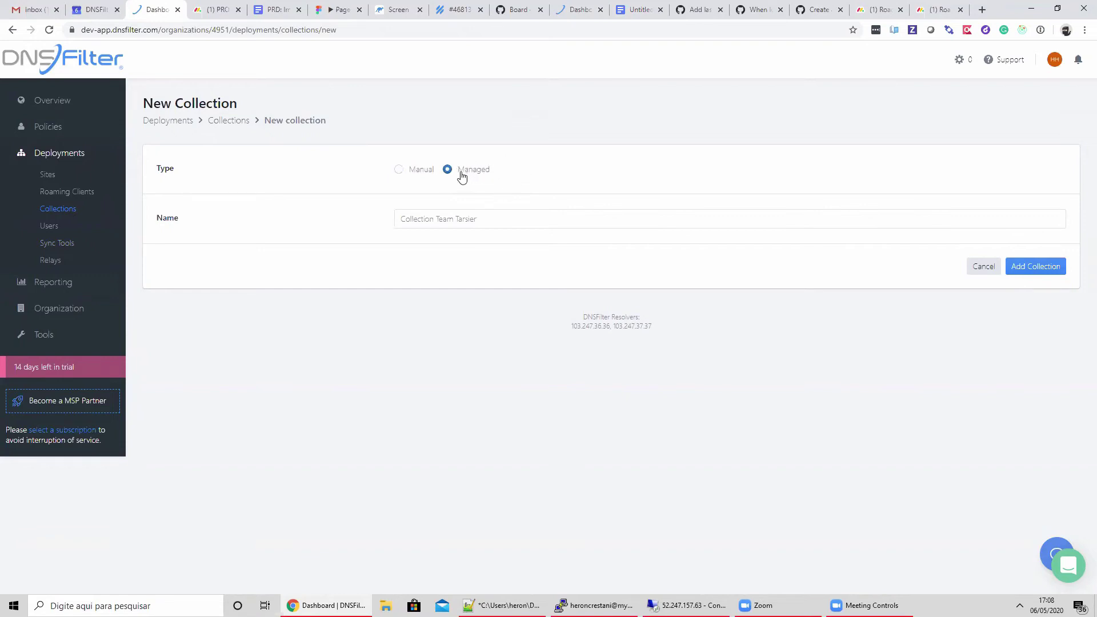
{"action": "left_click", "coordinate": [1031, 268]}
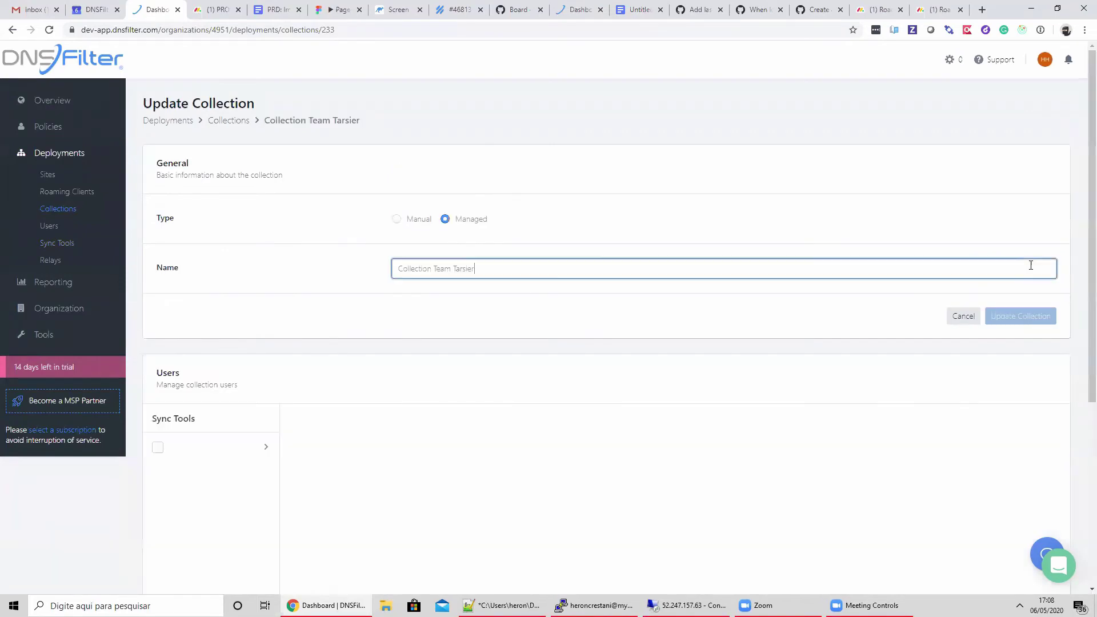
Tick the Team_Yak group under dnsfilter.int > DNSFilter > Users and list its single member.
{"action": "scroll", "coordinate": [309, 188], "scroll_direction": "down", "scroll_amount": 4}
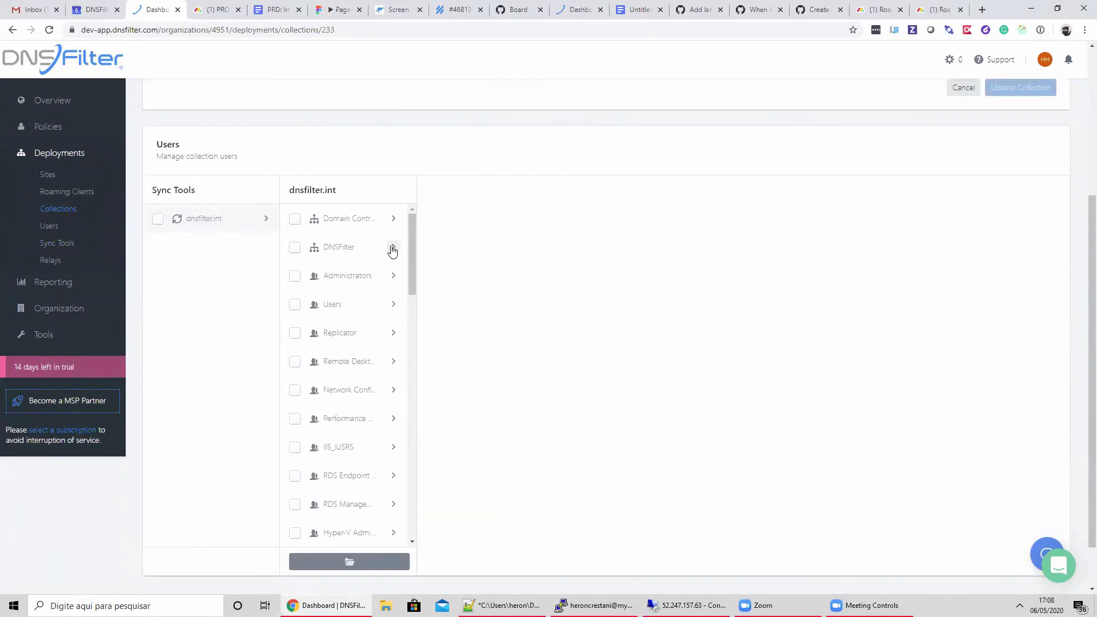
{"action": "scroll", "coordinate": [364, 308], "scroll_direction": "down", "scroll_amount": 4}
{"action": "scroll", "coordinate": [362, 303], "scroll_direction": "down", "scroll_amount": 10}
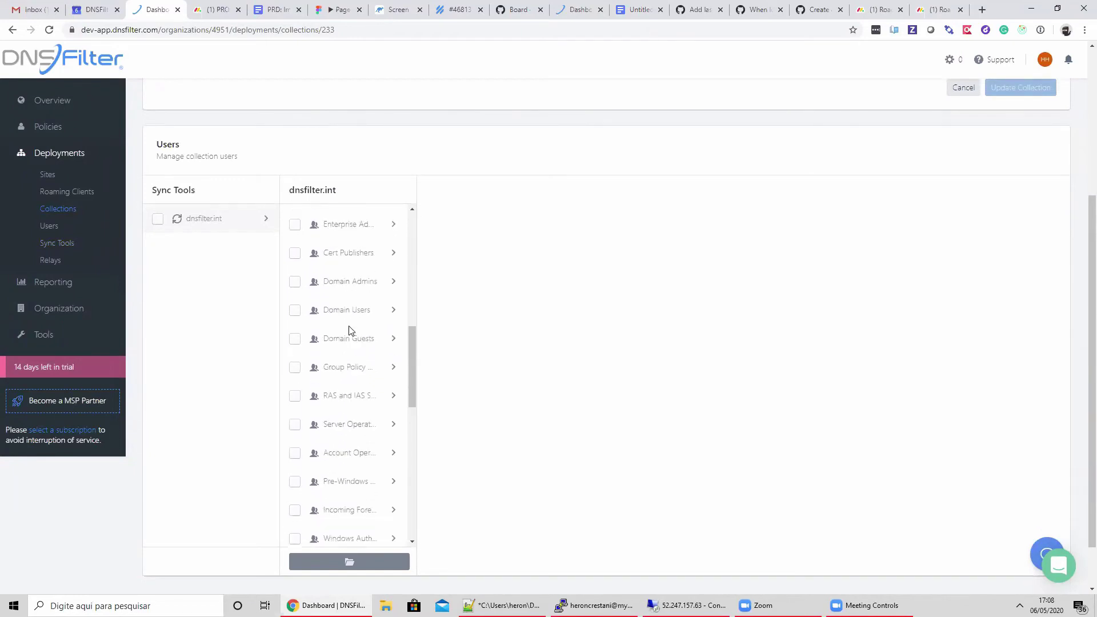
{"action": "scroll", "coordinate": [350, 345], "scroll_direction": "up", "scroll_amount": 11}
{"action": "scroll", "coordinate": [361, 344], "scroll_direction": "up", "scroll_amount": 2}
{"action": "scroll", "coordinate": [200, 294], "scroll_direction": "down", "scroll_amount": 1}
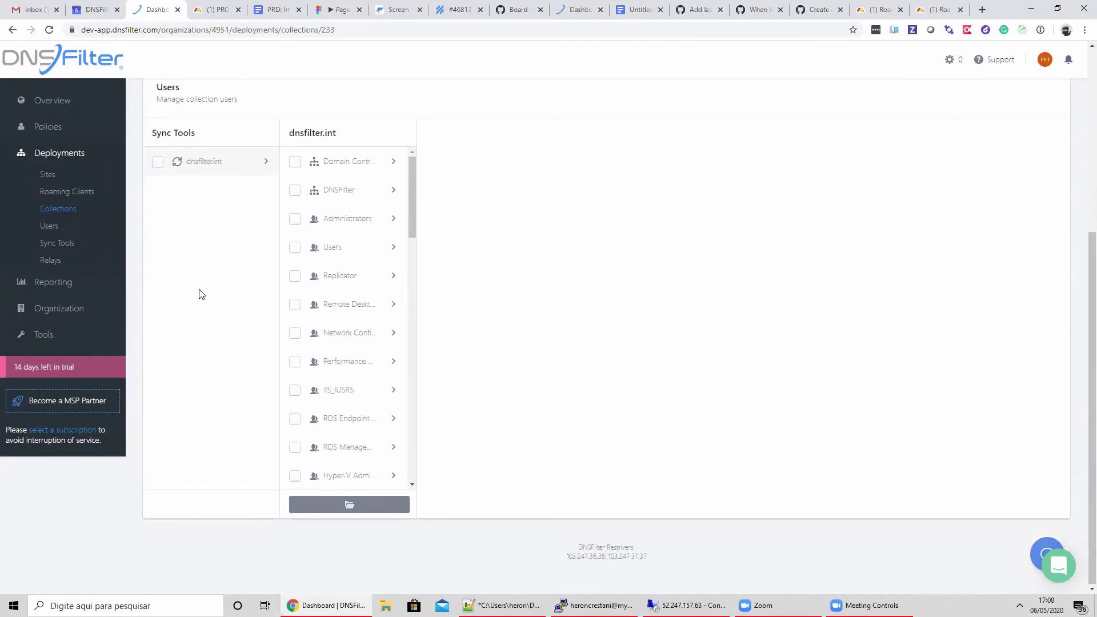
{"action": "left_click", "coordinate": [393, 190]}
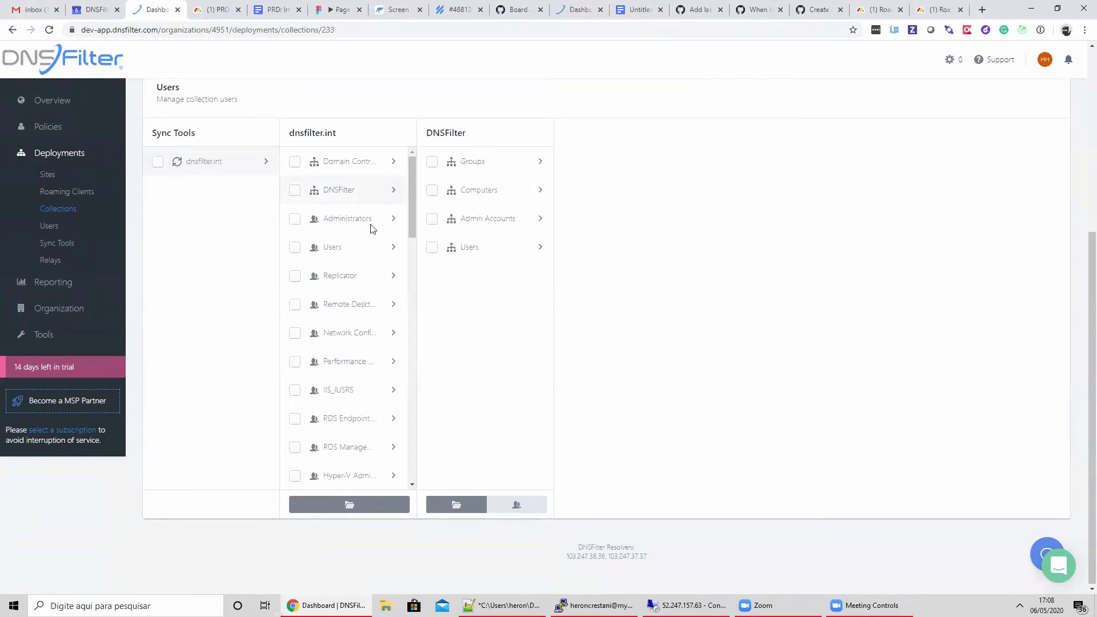
{"action": "left_click", "coordinate": [541, 247]}
{"action": "left_click", "coordinate": [568, 219]}
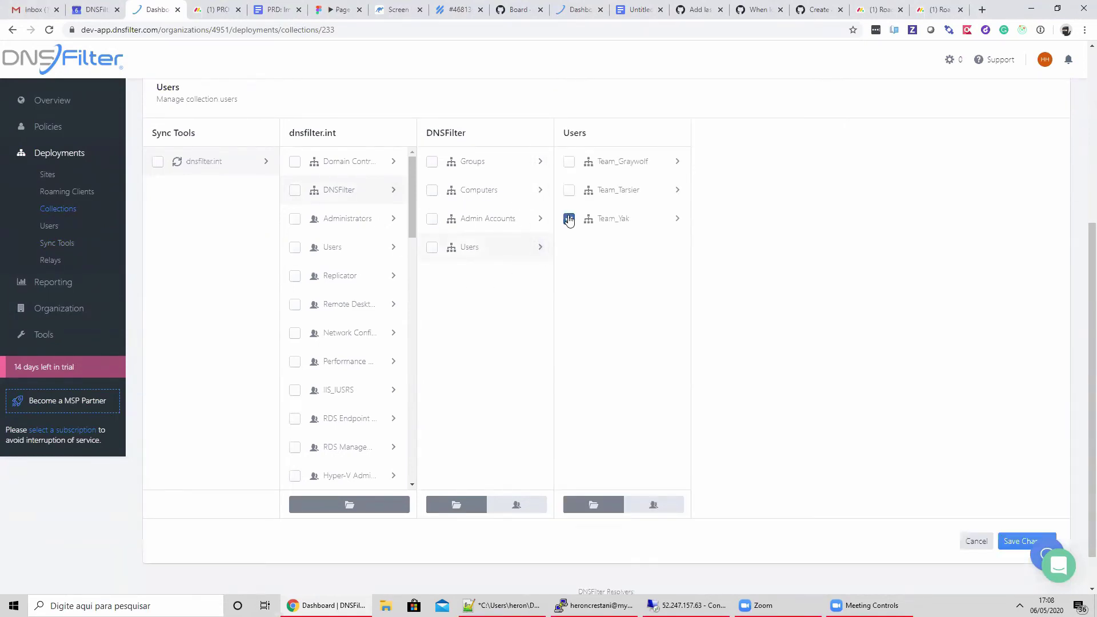
{"action": "left_click", "coordinate": [677, 219]}
{"action": "triple_click", "coordinate": [711, 160]}
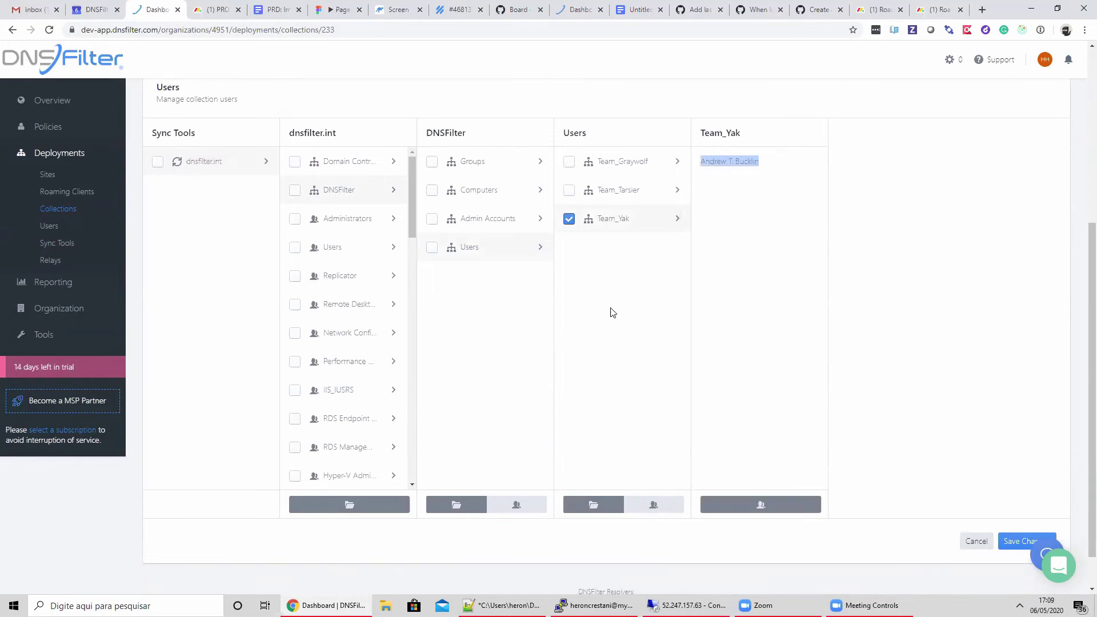
Compare the Users OU's individual users with its team groups, ending on the groups list.
{"action": "left_click", "coordinate": [653, 508]}
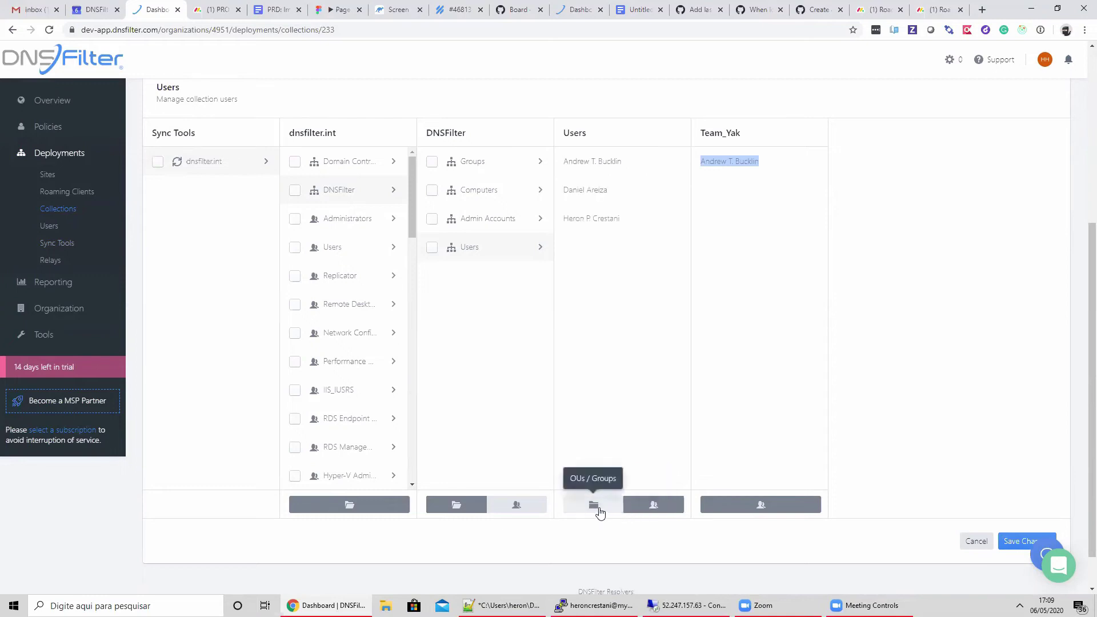
{"action": "left_click", "coordinate": [595, 507]}
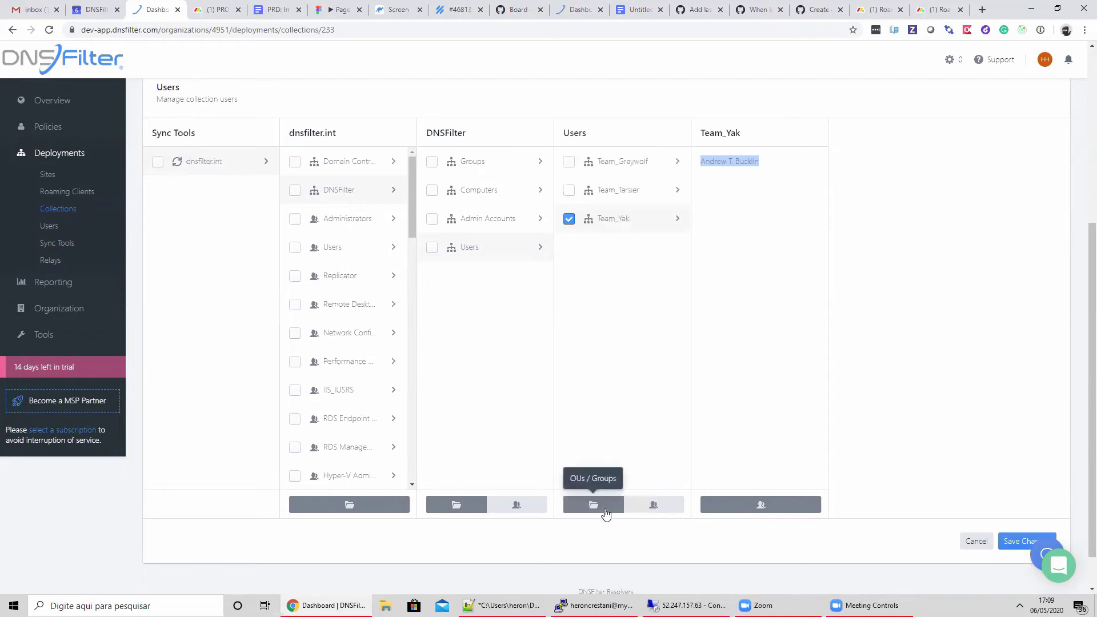
{"action": "left_click", "coordinate": [653, 505]}
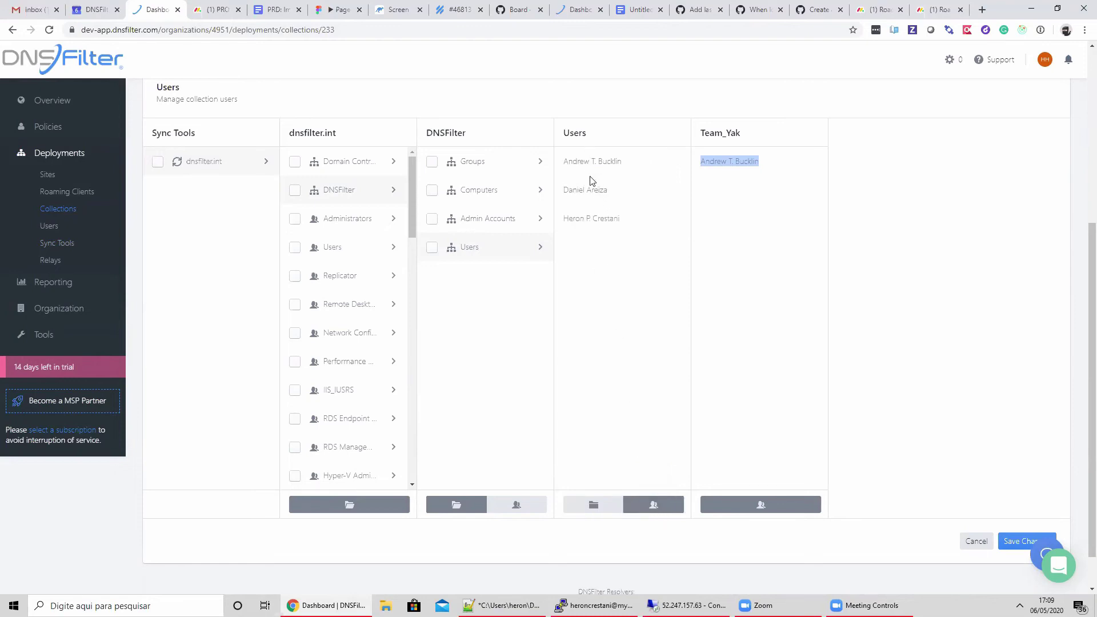
{"action": "left_click", "coordinate": [594, 506]}
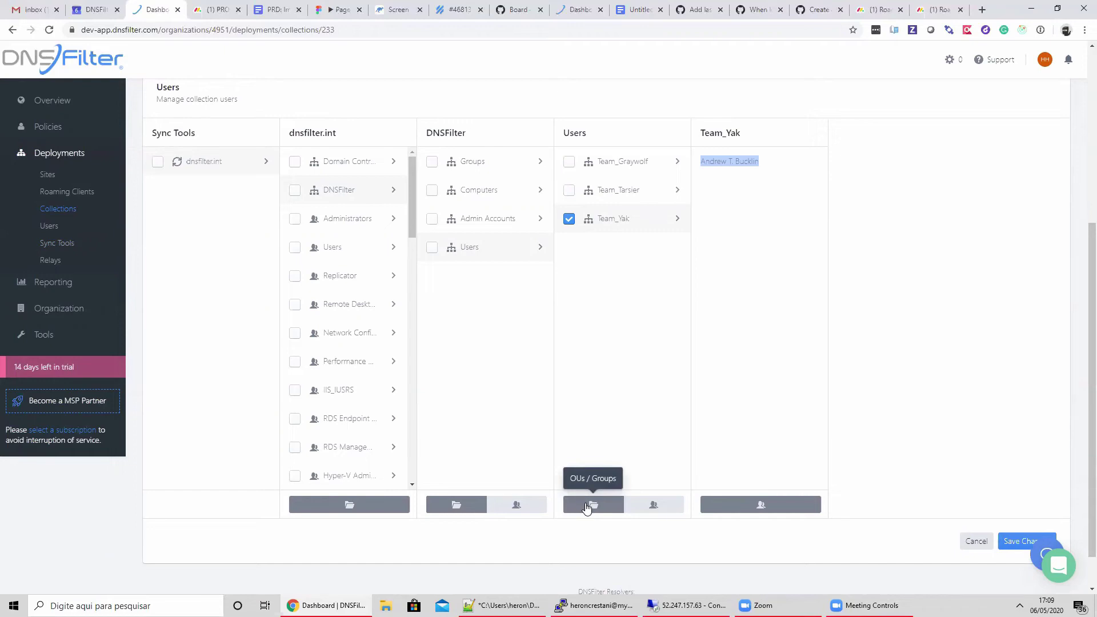
{"action": "left_click", "coordinate": [894, 204]}
{"action": "scroll", "coordinate": [946, 365], "scroll_direction": "down", "scroll_amount": 1}
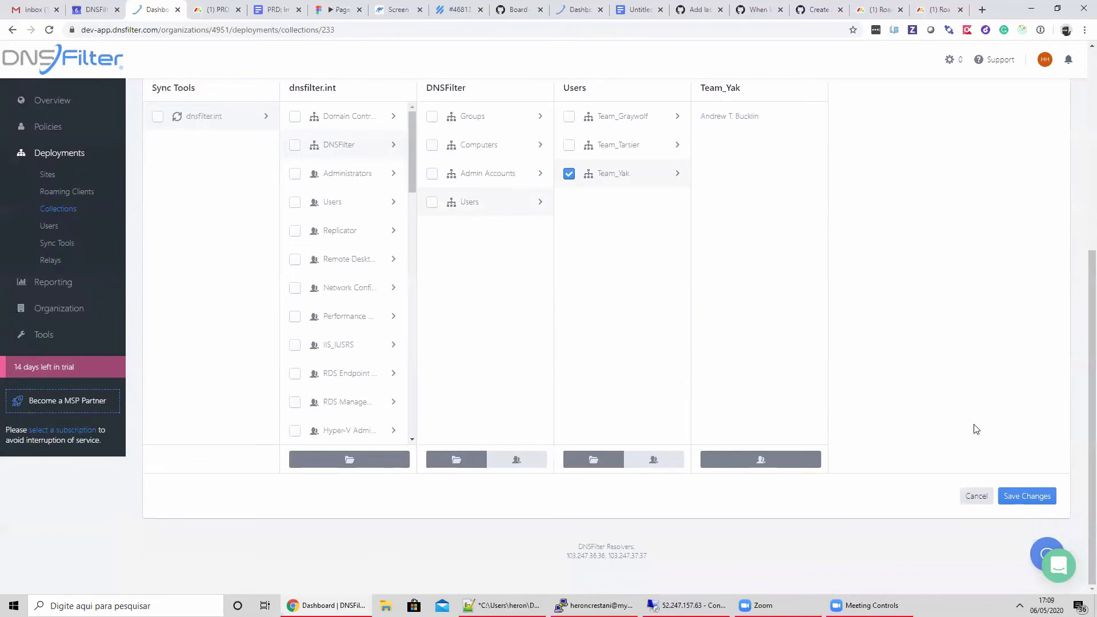
Save the Team_Yak assignment and give Collection Team Tarsier the Block Adult Content policy.
{"action": "left_click", "coordinate": [1016, 495]}
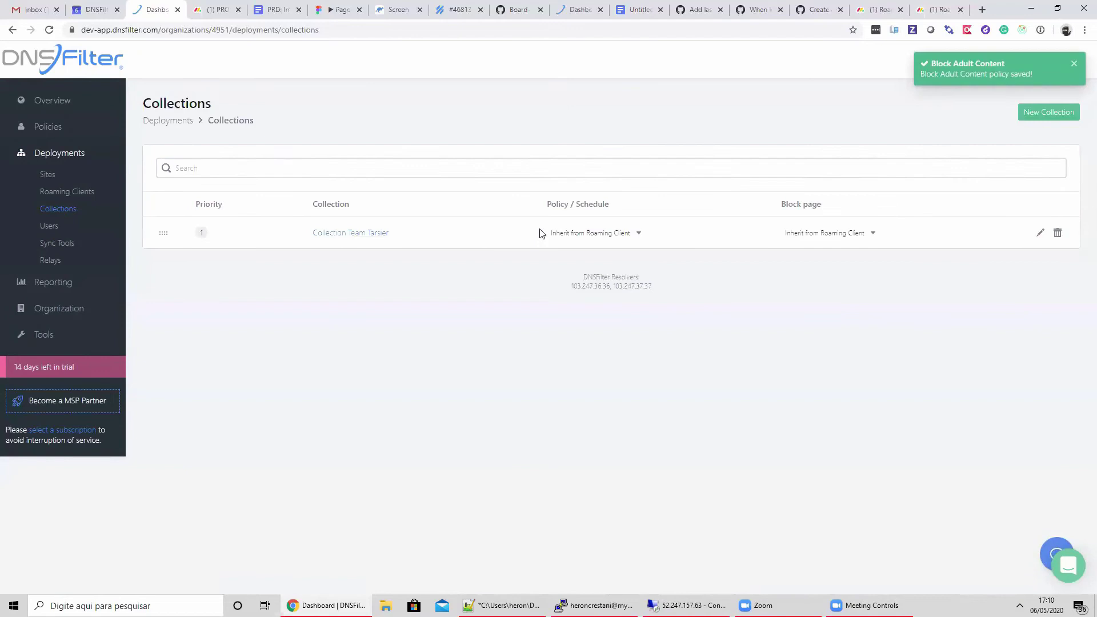
{"action": "left_click", "coordinate": [571, 233]}
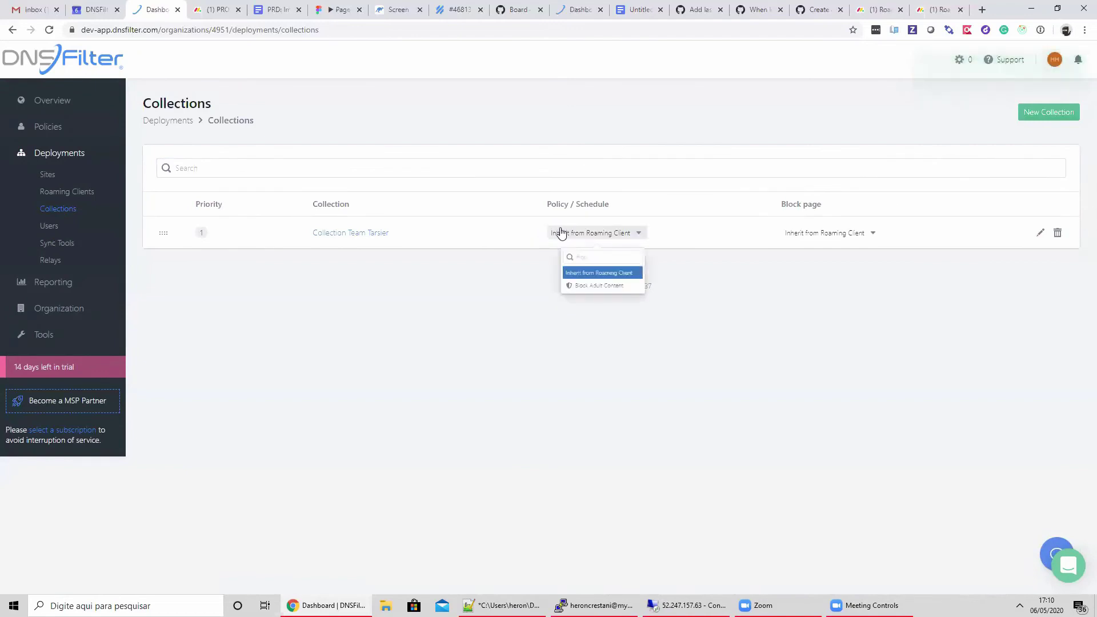
{"action": "left_click", "coordinate": [579, 302]}
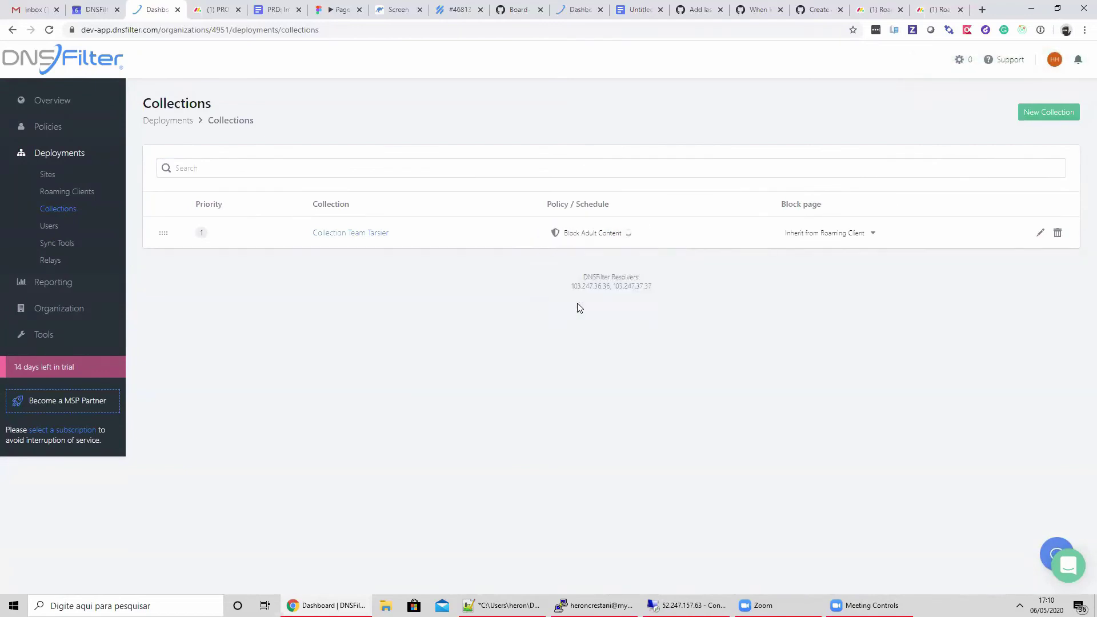
{"action": "left_click", "coordinate": [844, 233]}
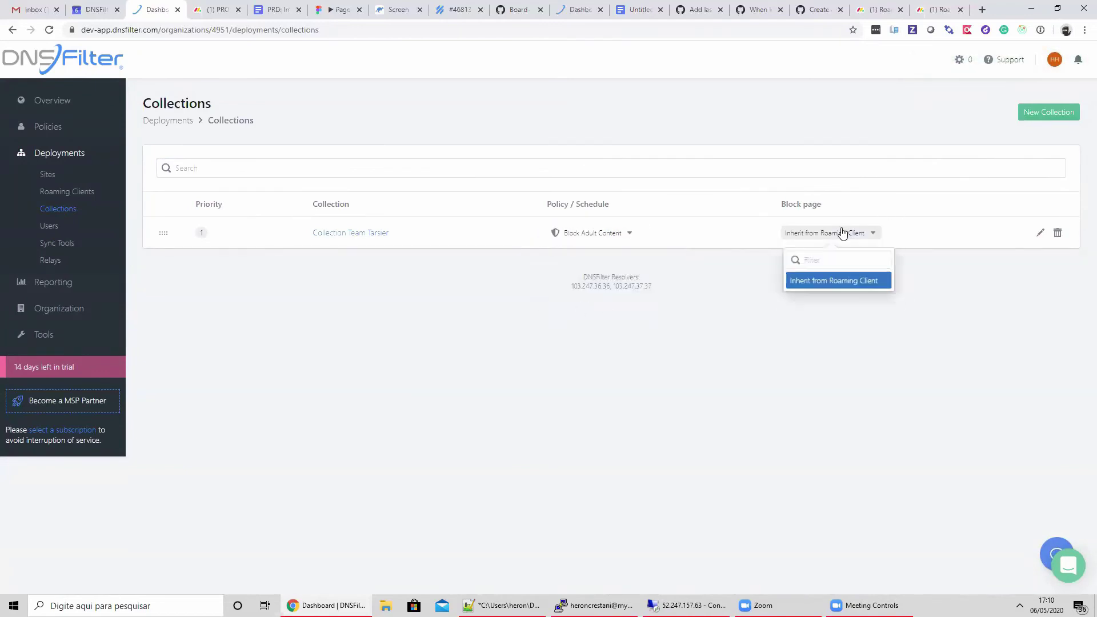
{"action": "left_click", "coordinate": [361, 336]}
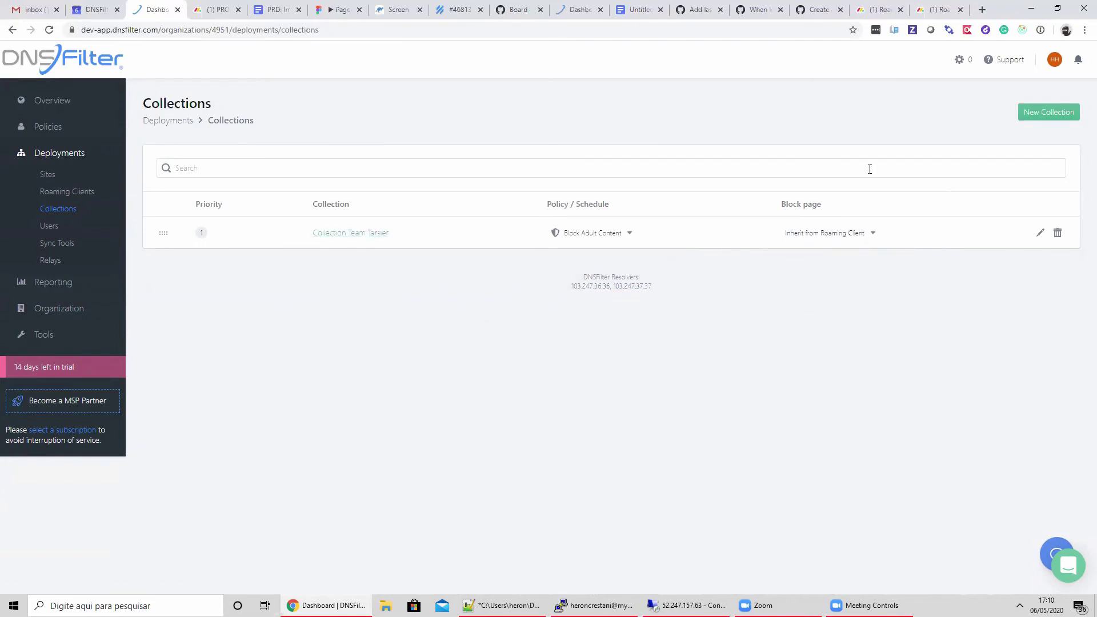
Start a new manual collection, entering 'Managed' as its name.
{"action": "left_click", "coordinate": [1050, 112]}
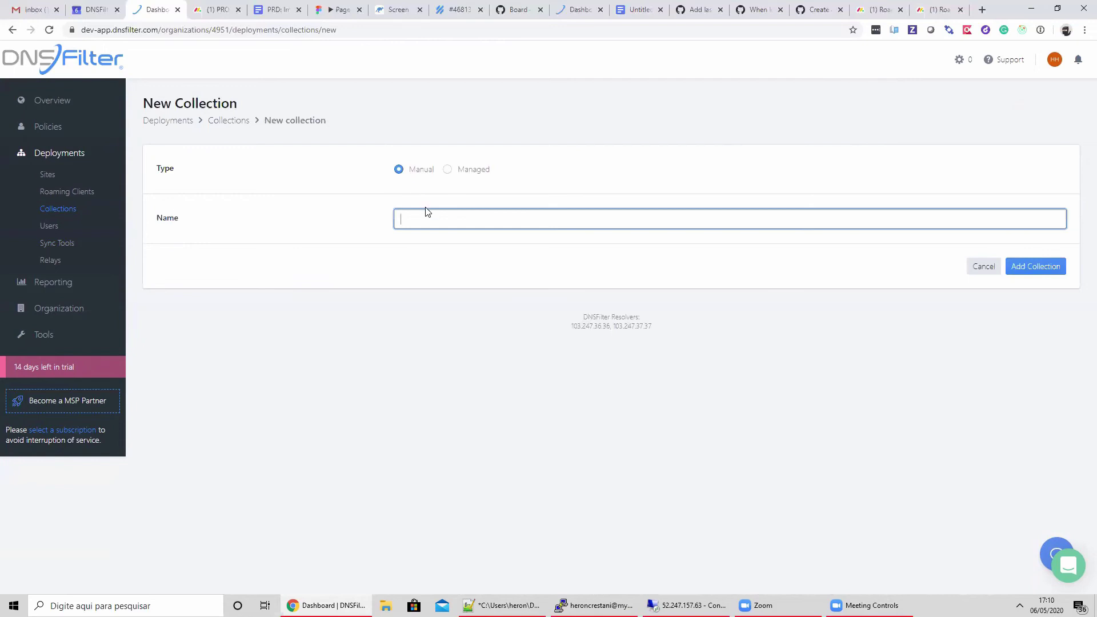
{"action": "type", "text": "Managed Collection"}
{"action": "key", "text": "Return"}
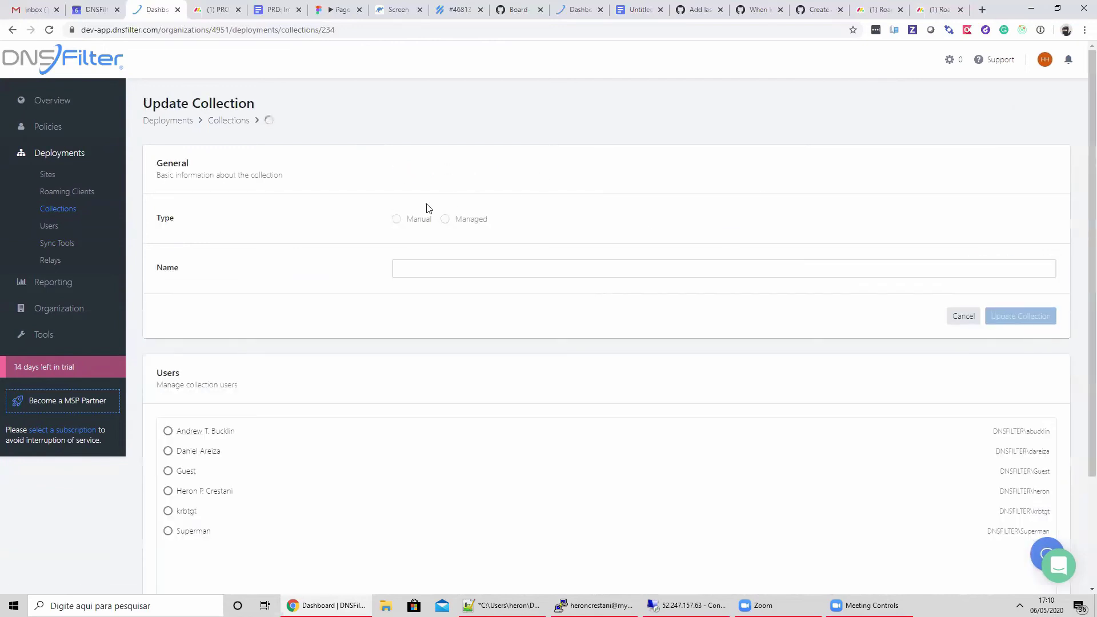
{"action": "scroll", "coordinate": [272, 131], "scroll_direction": "down", "scroll_amount": 1}
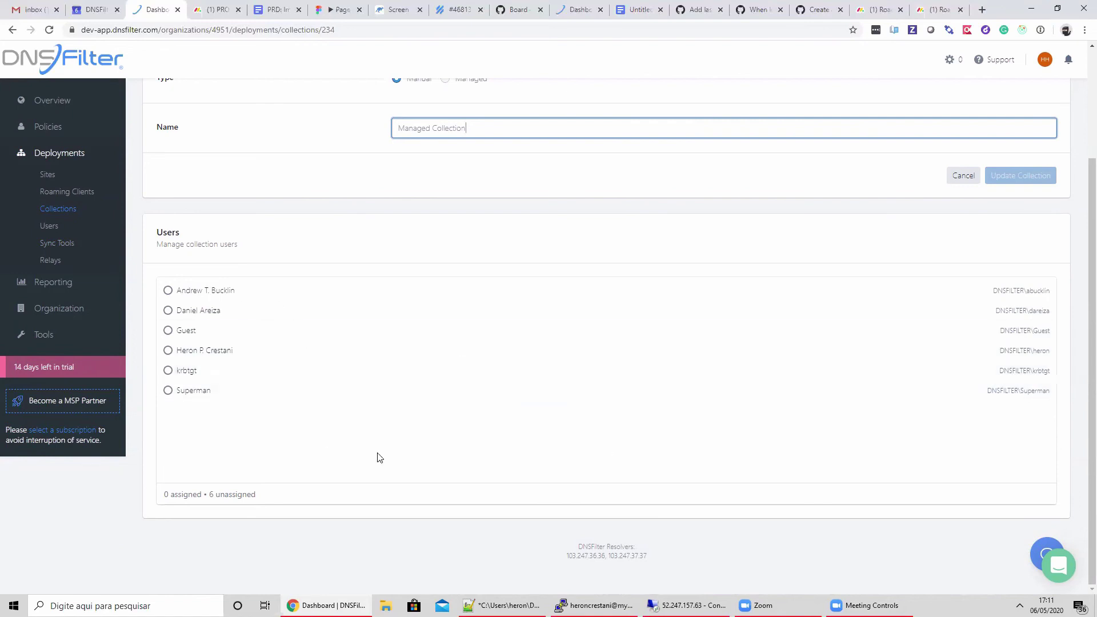
Assign the second, third, fifth and sixth users, rename it 'Managed Collectiona', and save.
{"action": "left_click", "coordinate": [201, 350]}
{"action": "left_click", "coordinate": [204, 338]}
{"action": "left_click", "coordinate": [208, 314]}
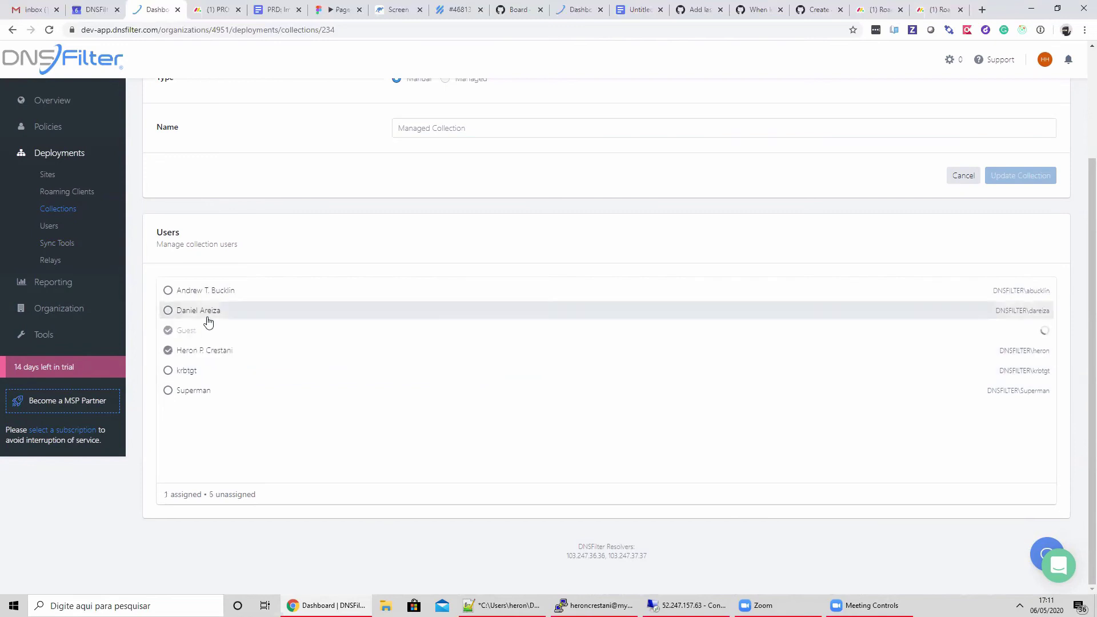
{"action": "left_click", "coordinate": [188, 352]}
{"action": "left_click", "coordinate": [205, 395]}
{"action": "left_click", "coordinate": [199, 371]}
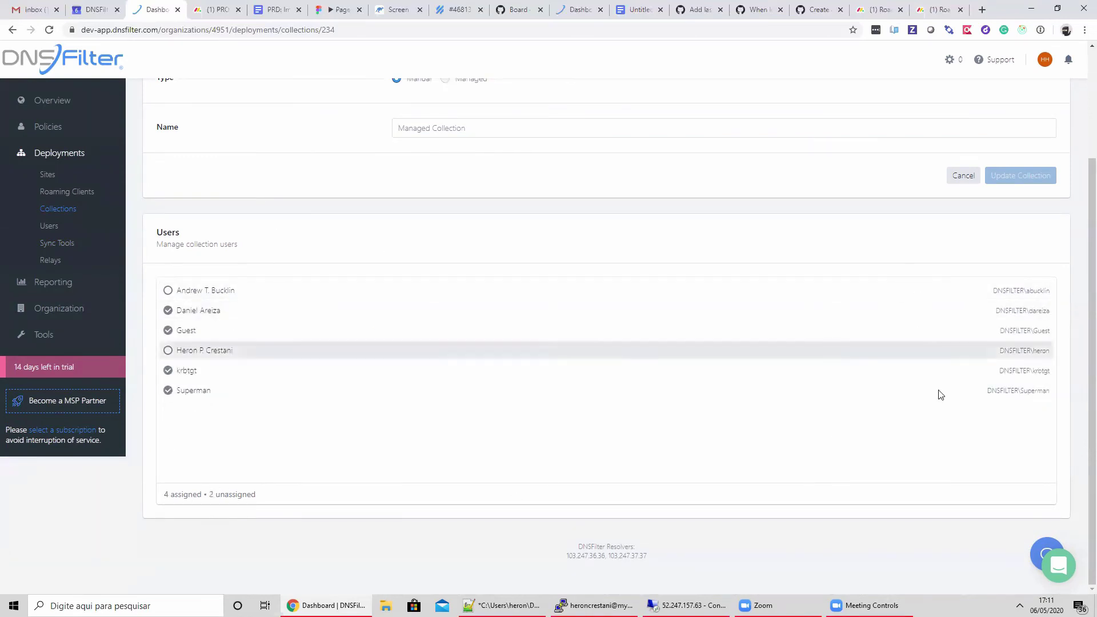
{"action": "scroll", "coordinate": [800, 389], "scroll_direction": "up", "scroll_amount": 2}
{"action": "scroll", "coordinate": [852, 266], "scroll_direction": "down", "scroll_amount": 1}
{"action": "left_click", "coordinate": [622, 186]}
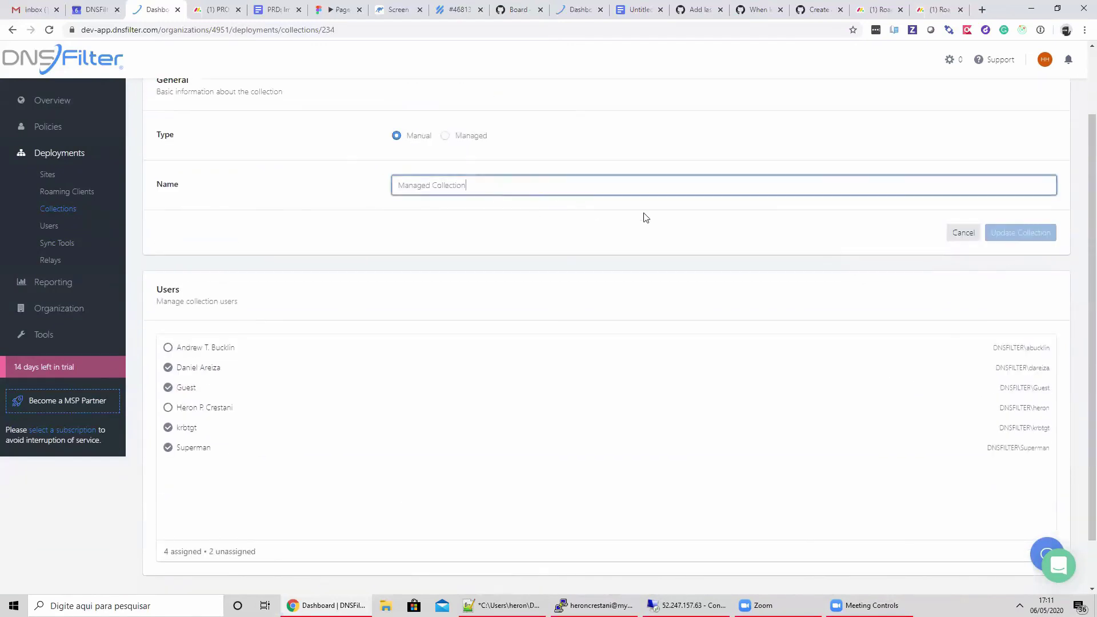
{"action": "type", "text": "a"}
{"action": "left_click", "coordinate": [1023, 233]}
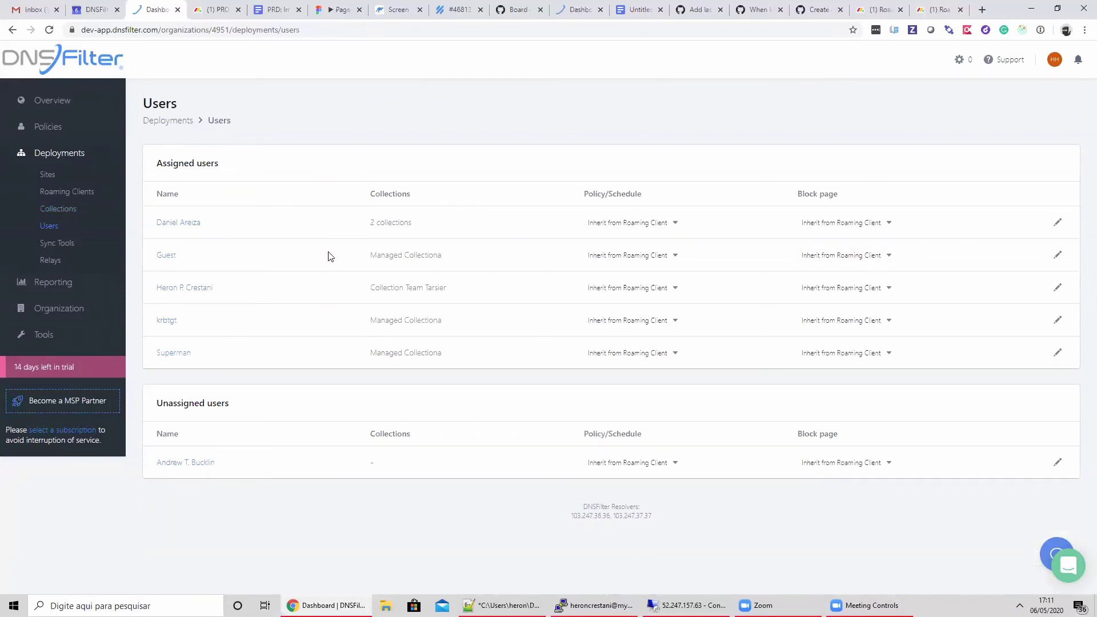
Give the fourth user on Deployments > Users the Block Adult Content policy.
{"action": "left_click_drag", "start_coordinate": [208, 123], "coordinate": [242, 122]}
{"action": "left_click", "coordinate": [207, 127]}
{"action": "left_click_drag", "start_coordinate": [158, 163], "coordinate": [232, 167]}
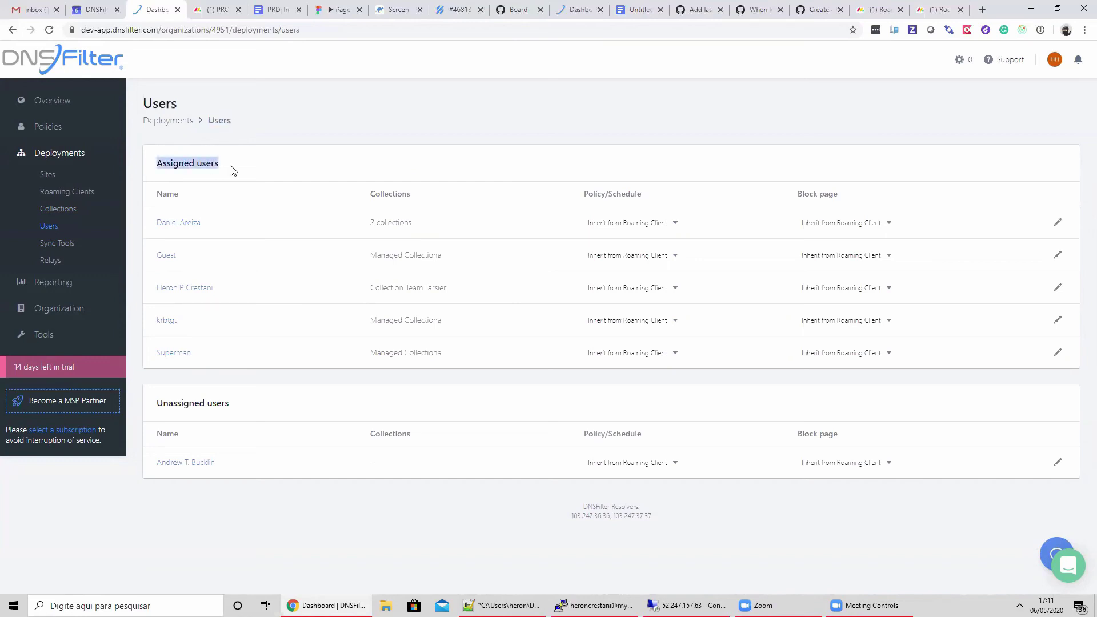
{"action": "left_click", "coordinate": [374, 190]}
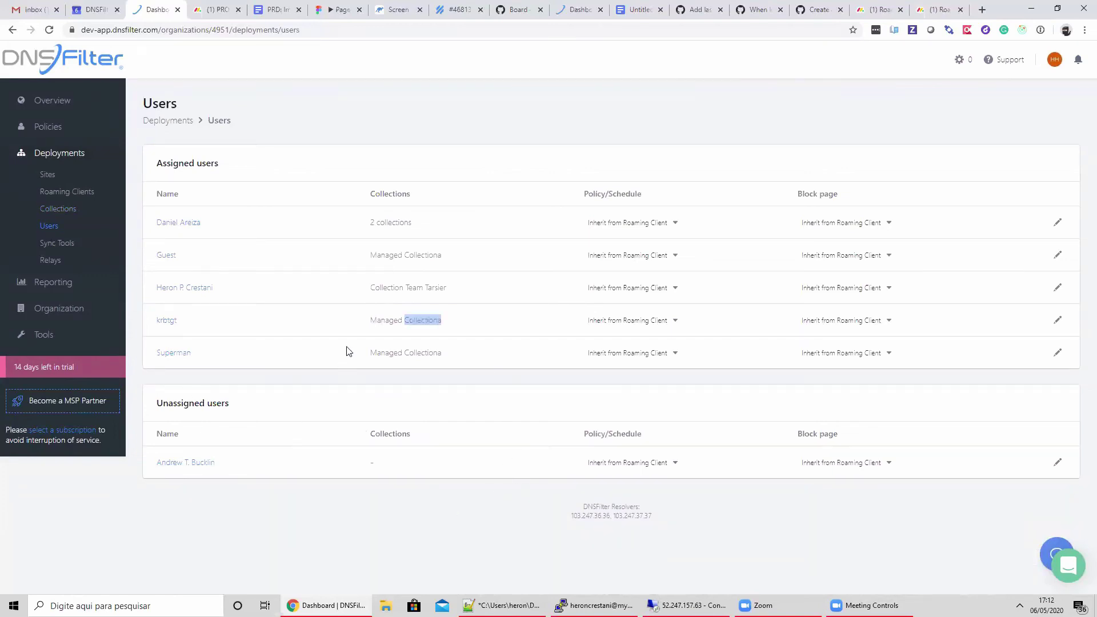
{"action": "left_click", "coordinate": [629, 321]}
{"action": "left_click", "coordinate": [482, 338]}
{"action": "left_click", "coordinate": [627, 321]}
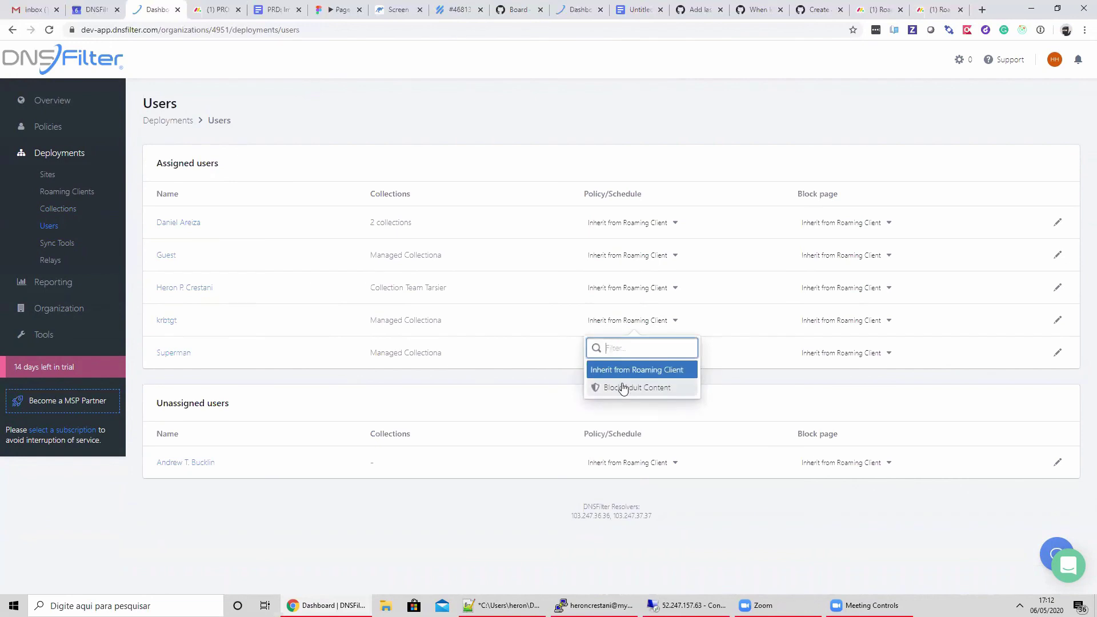
{"action": "left_click", "coordinate": [615, 320]}
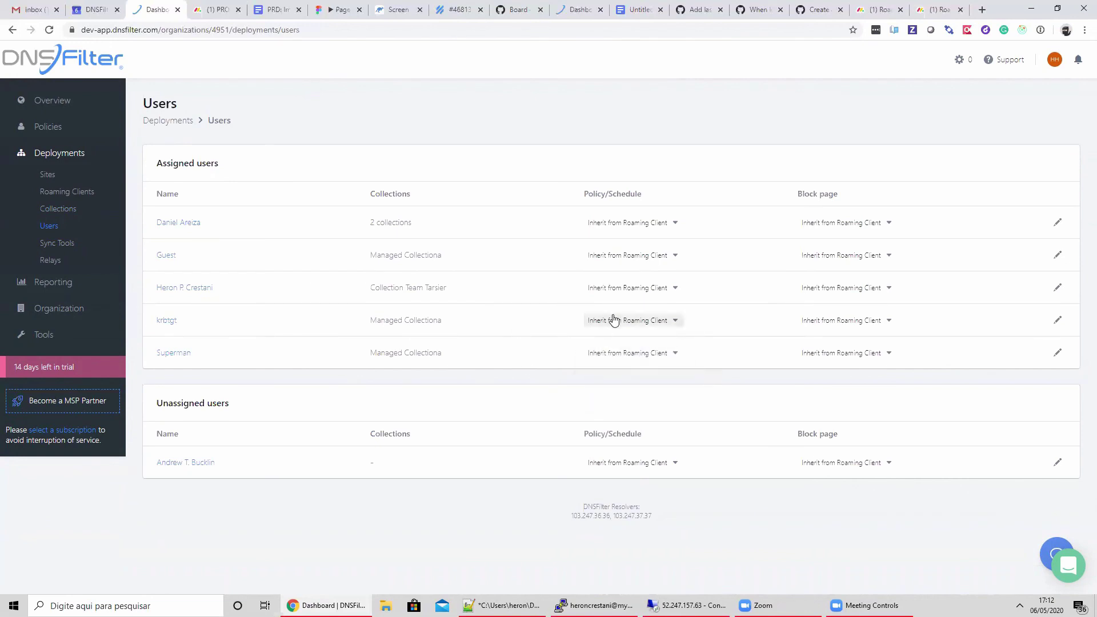
{"action": "left_click", "coordinate": [627, 288]}
{"action": "left_click", "coordinate": [549, 323]}
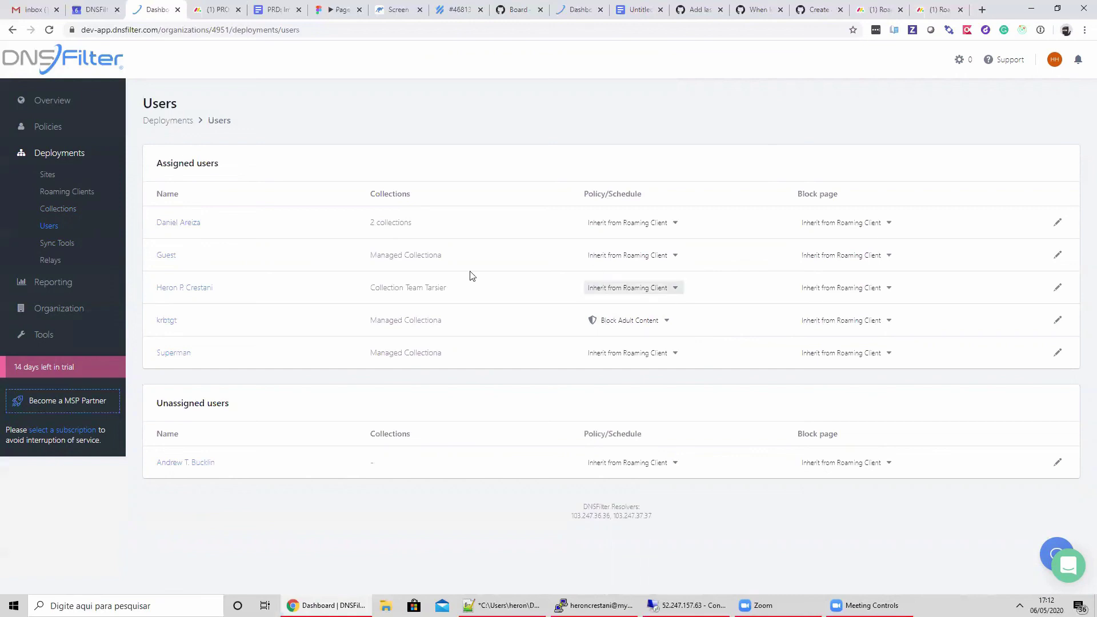
{"action": "left_click", "coordinate": [73, 210]}
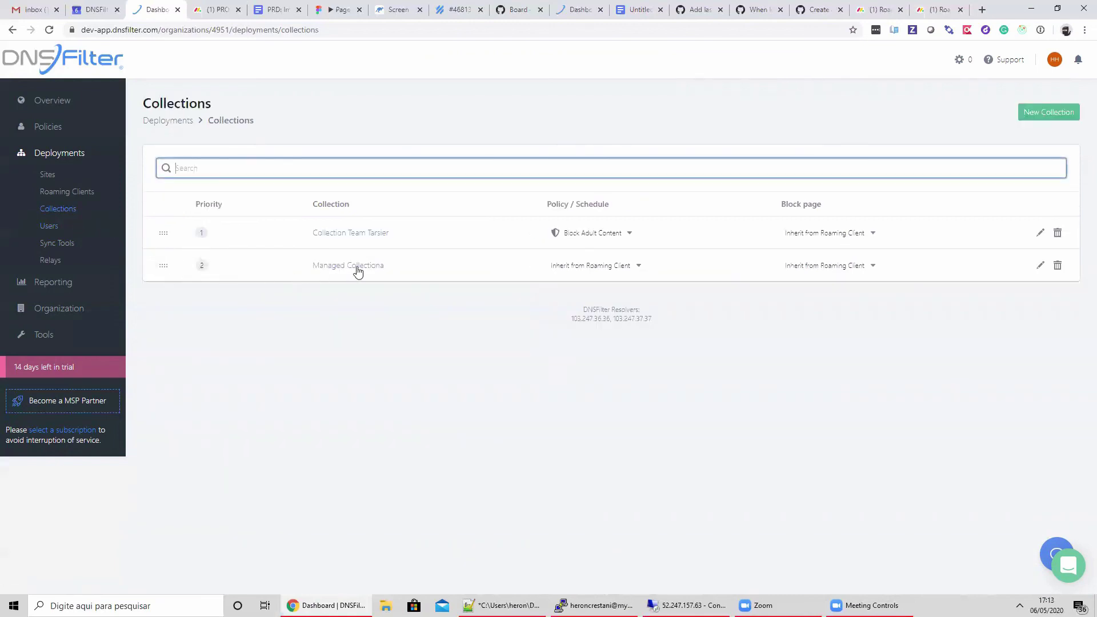
Add a new Managed collection named Team Tarsier.
{"action": "left_click", "coordinate": [1046, 112]}
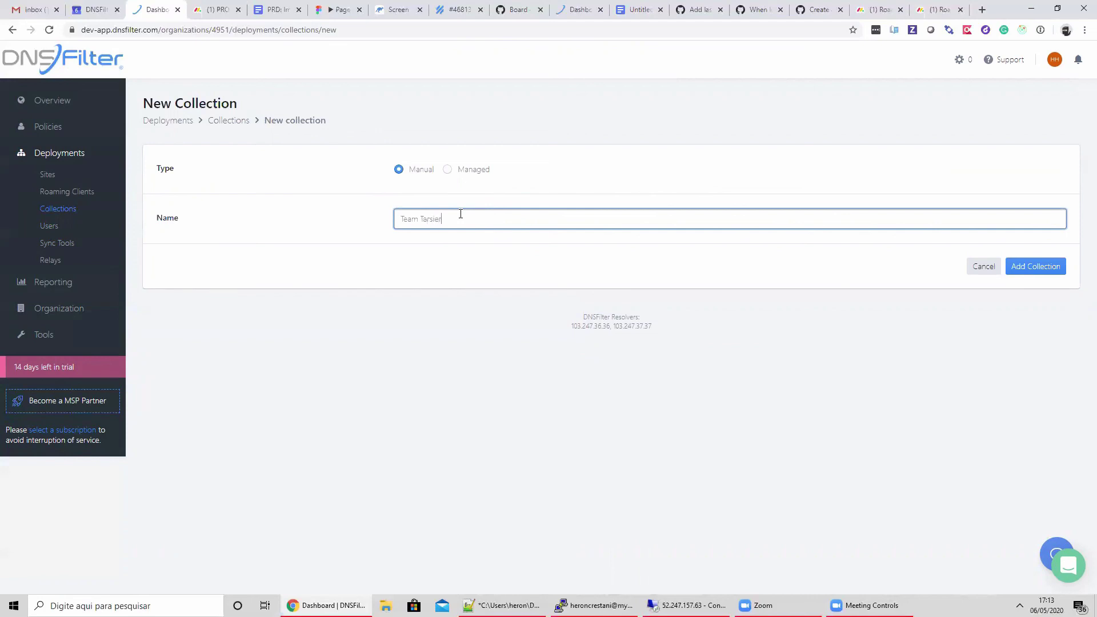
{"action": "left_click", "coordinate": [447, 169]}
{"action": "left_click", "coordinate": [1041, 270]}
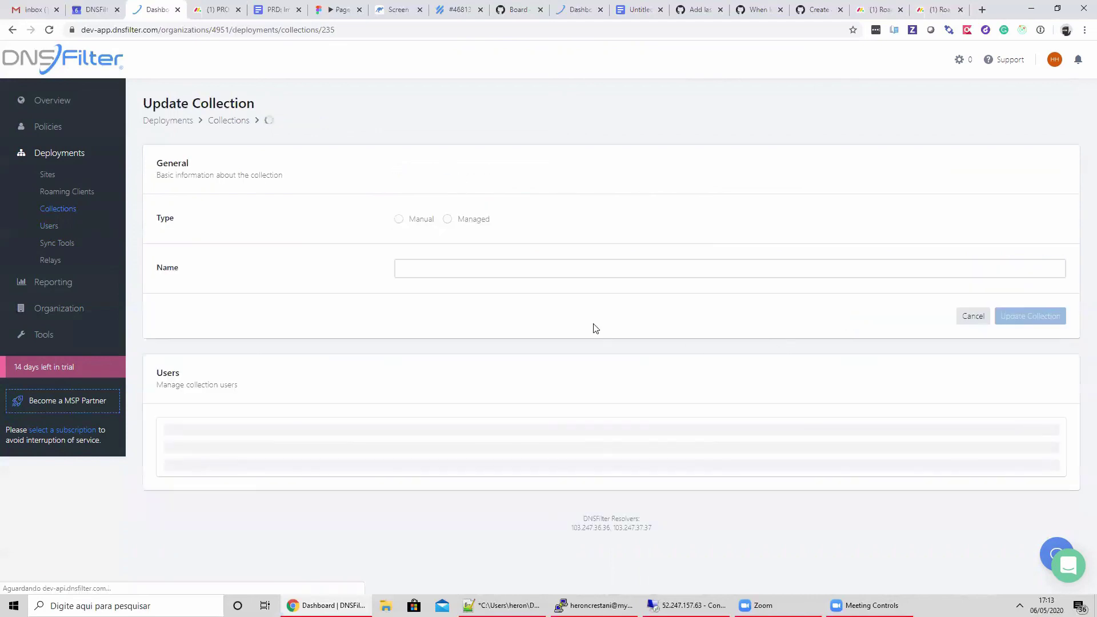
Include the Team_Tarsier group from dnsfilter.int > DNSFilter > Users and save the collection.
{"action": "scroll", "coordinate": [387, 336], "scroll_direction": "down", "scroll_amount": 2}
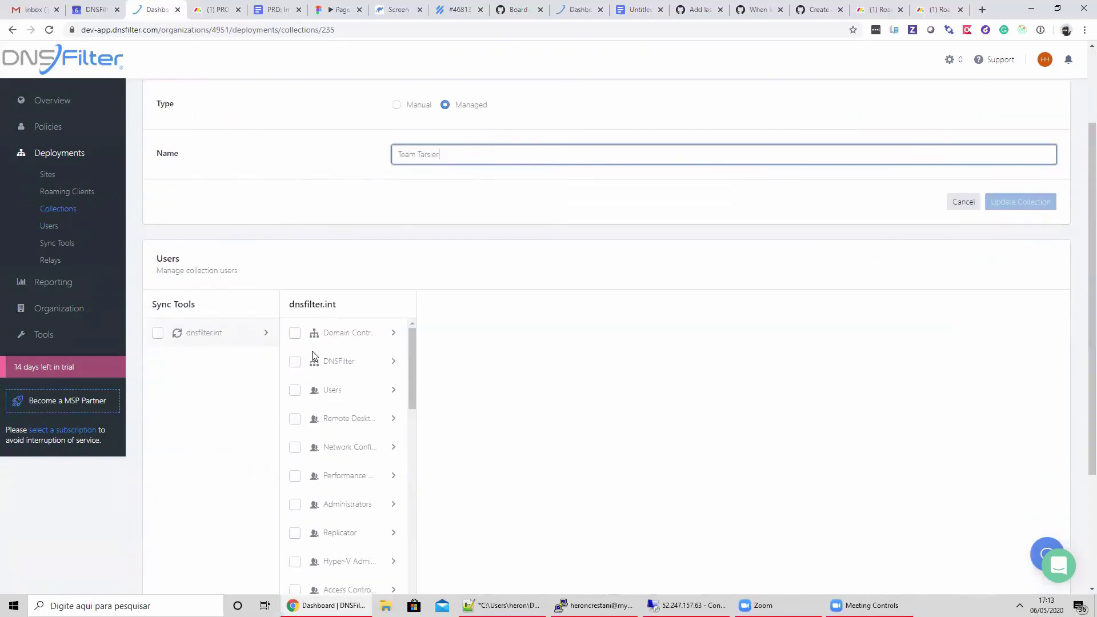
{"action": "left_click", "coordinate": [392, 362]}
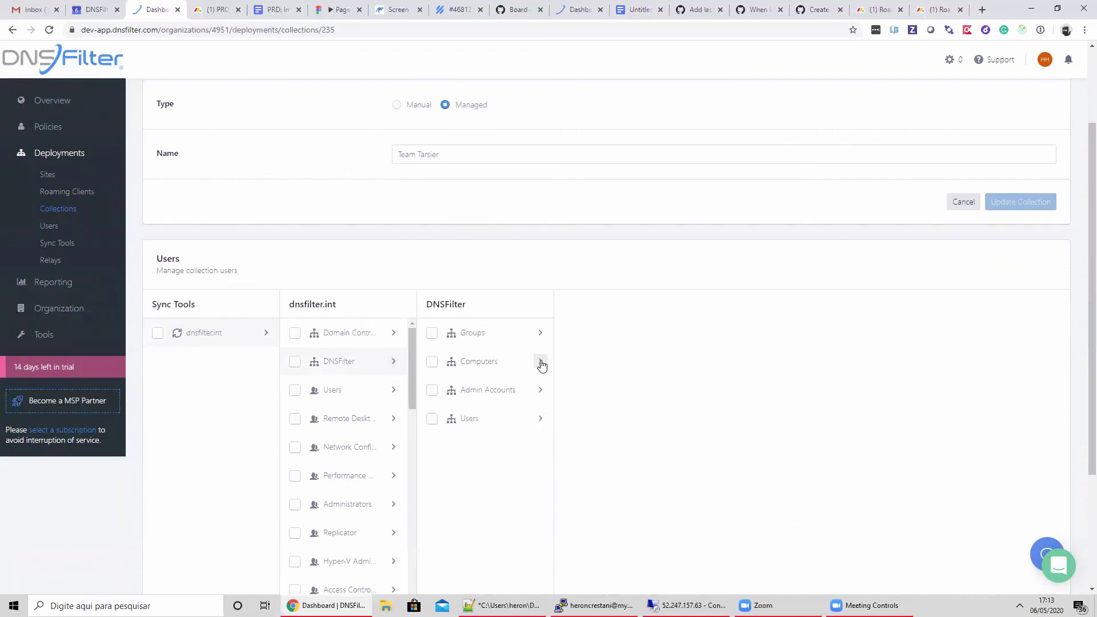
{"action": "left_click", "coordinate": [540, 419]}
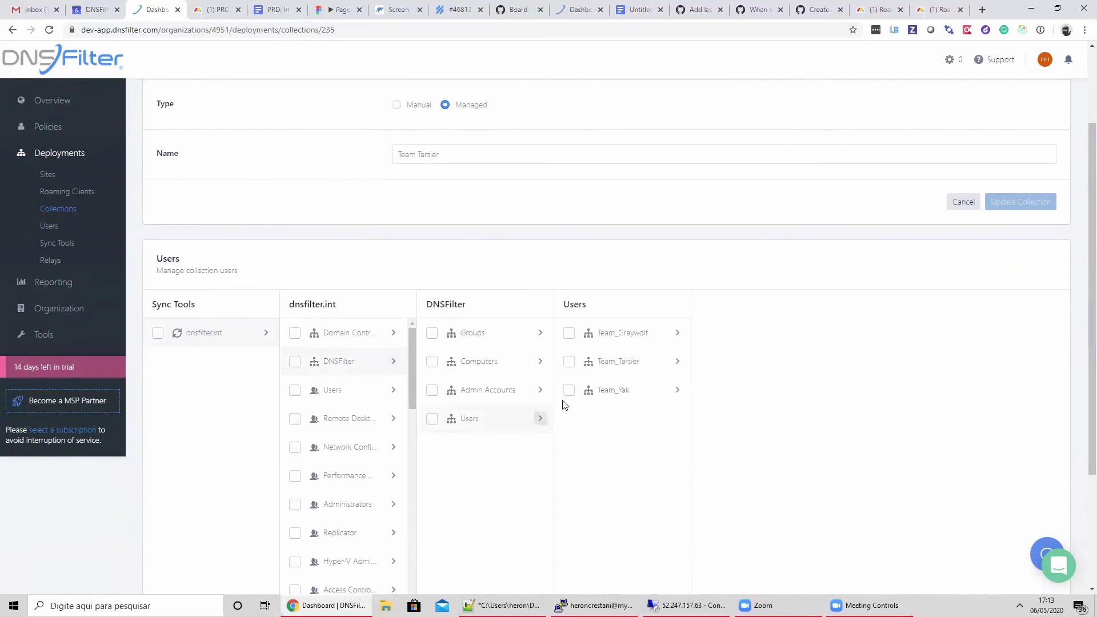
{"action": "double_click", "coordinate": [562, 366]}
{"action": "left_click", "coordinate": [568, 362]}
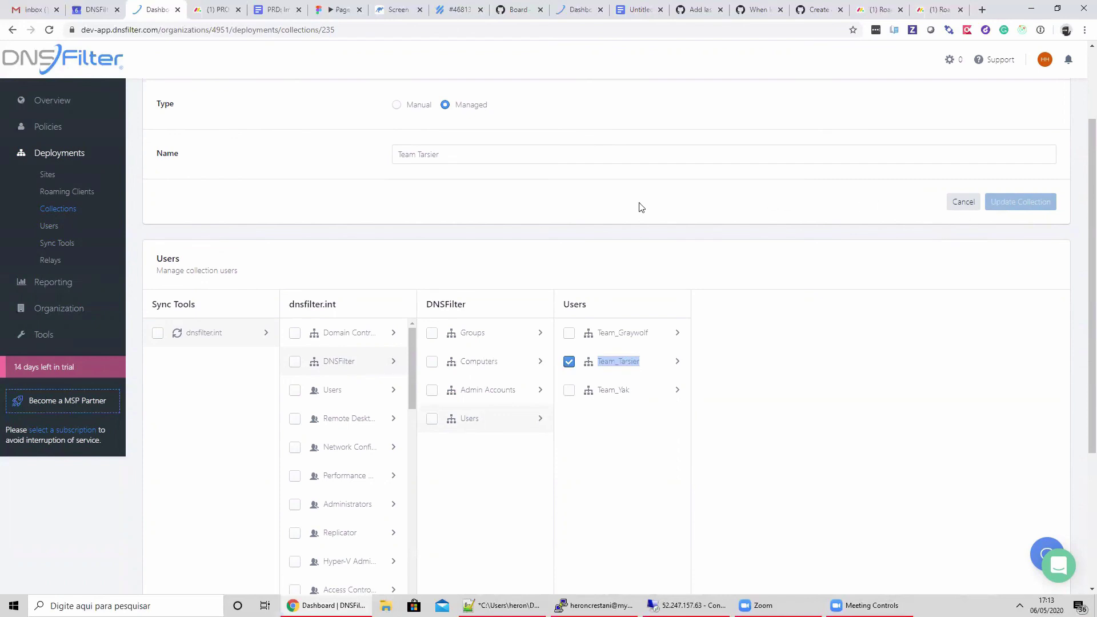
{"action": "scroll", "coordinate": [800, 343], "scroll_direction": "down", "scroll_amount": 4}
{"action": "left_click", "coordinate": [1025, 495]}
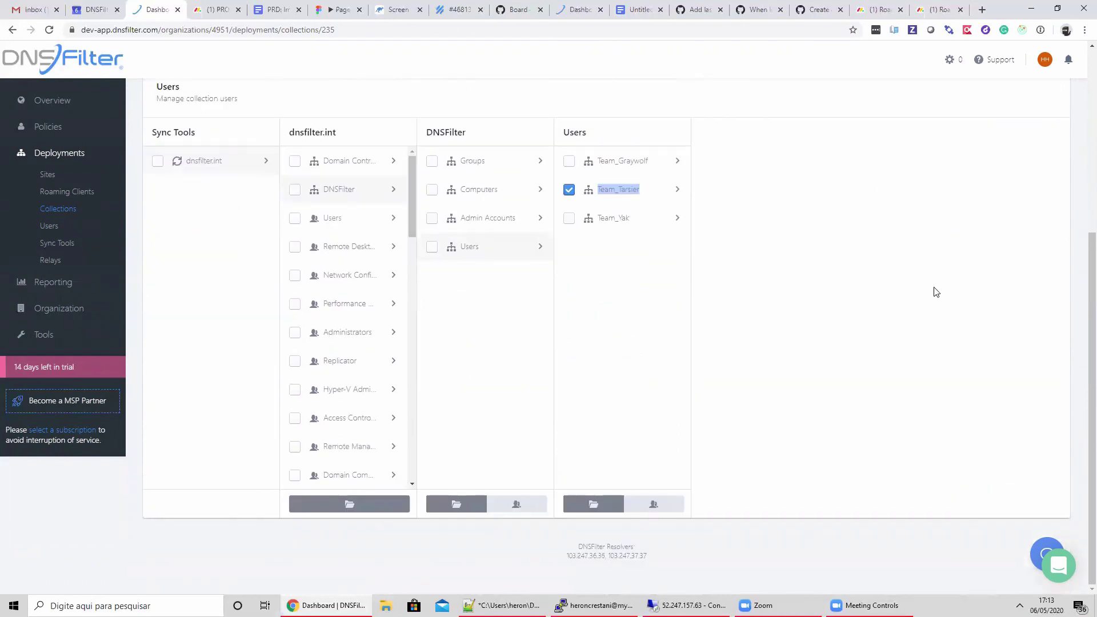
{"action": "scroll", "coordinate": [886, 289], "scroll_direction": "up", "scroll_amount": 4}
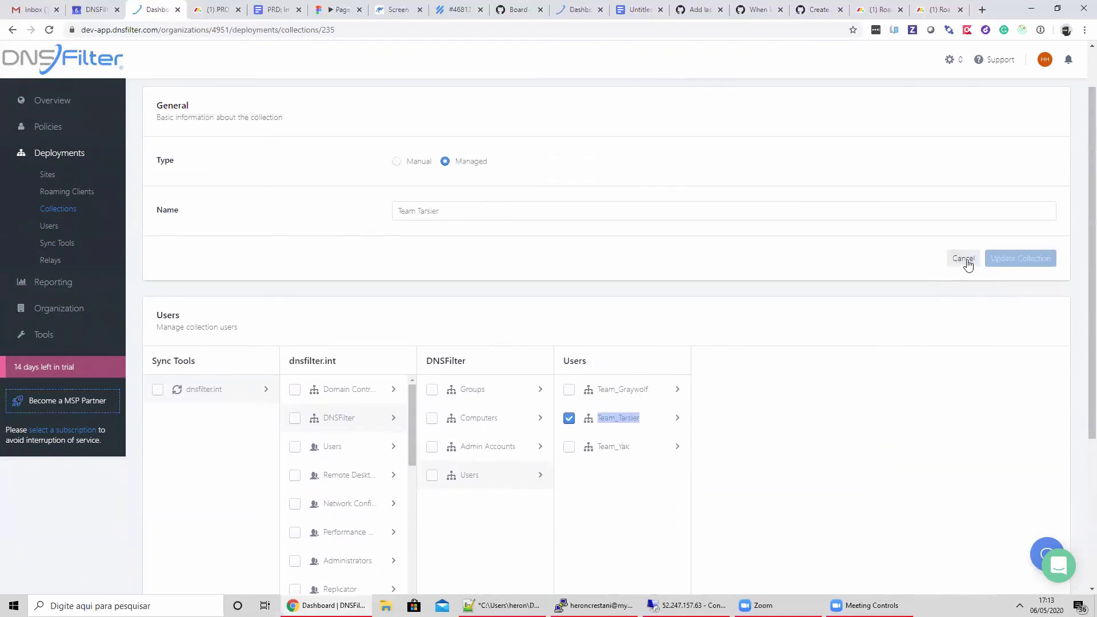
{"action": "left_click", "coordinate": [965, 262]}
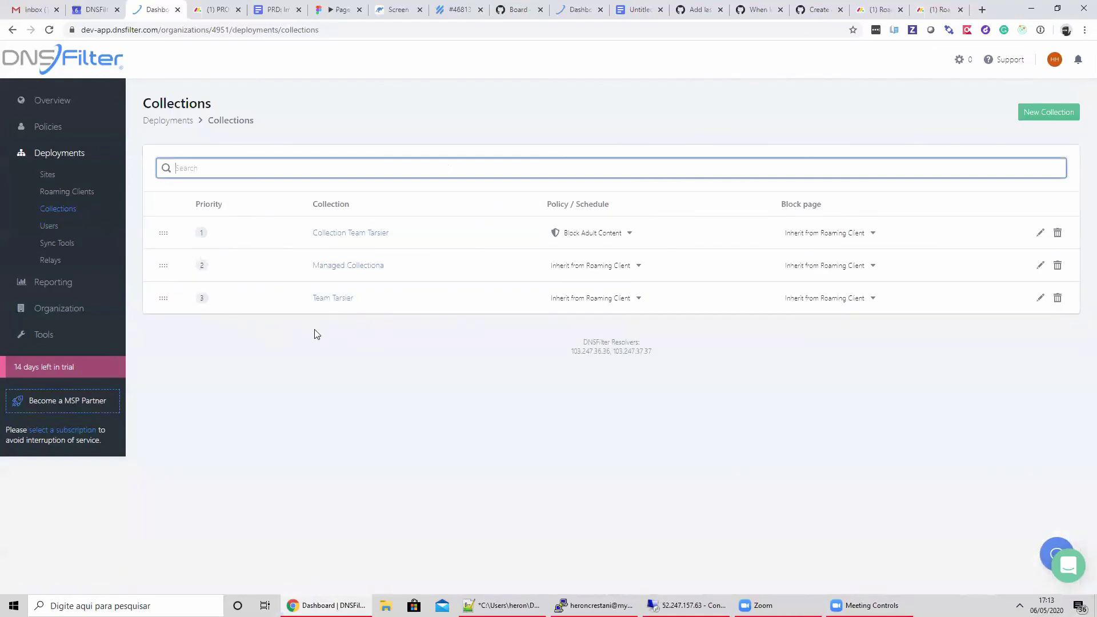